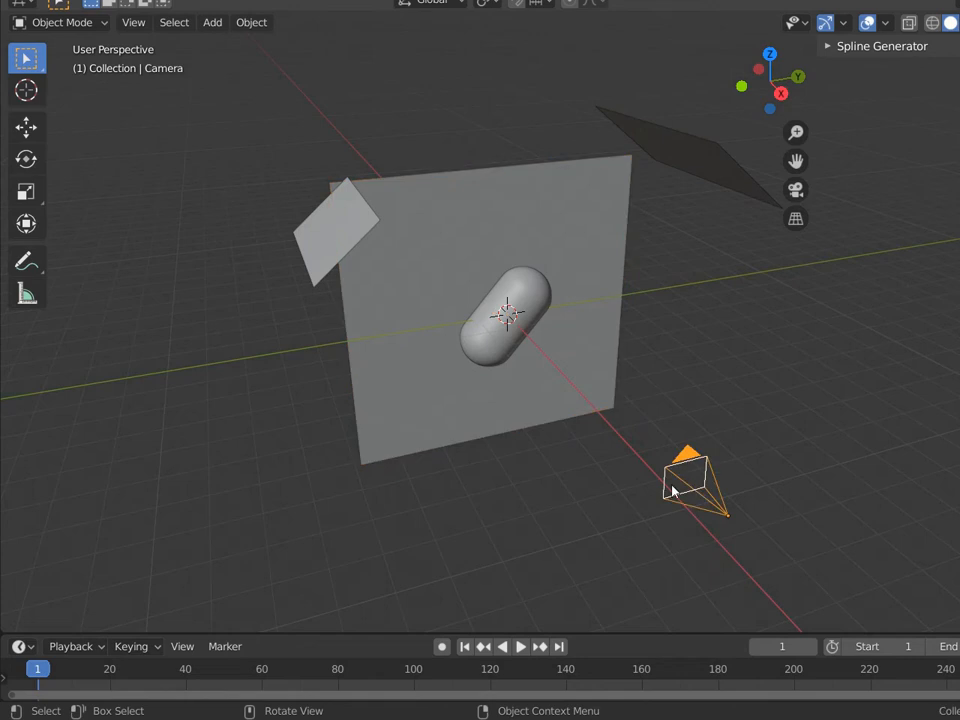
- Inspect the finished scene by selecting the two light planes, the background plane and the pill one after another
scroll(516, 384, up, 2)
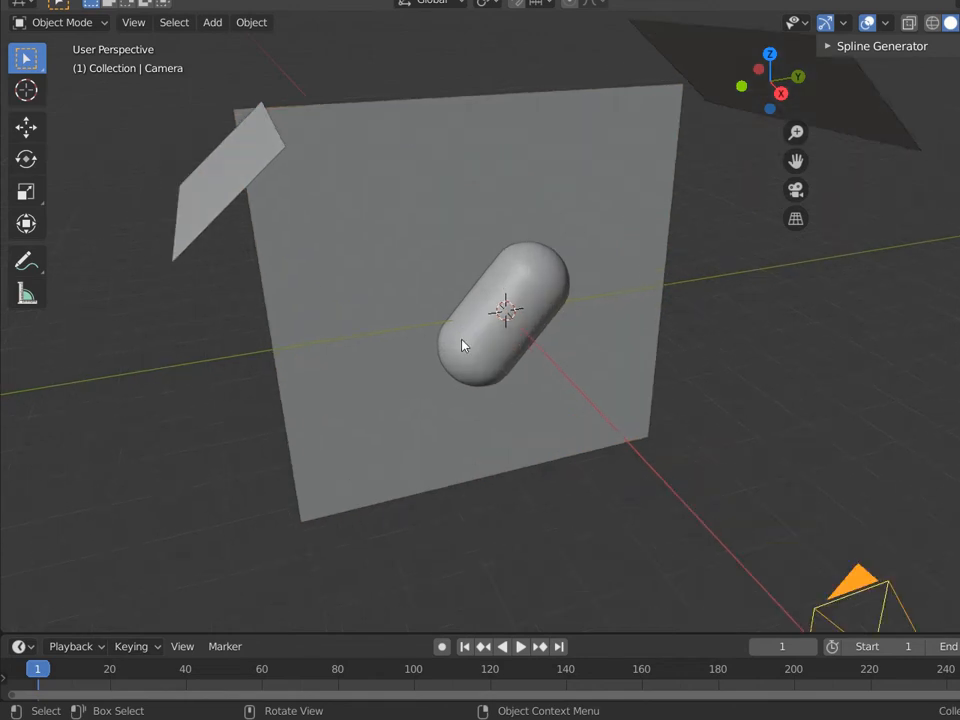
click(241, 162)
click(699, 74)
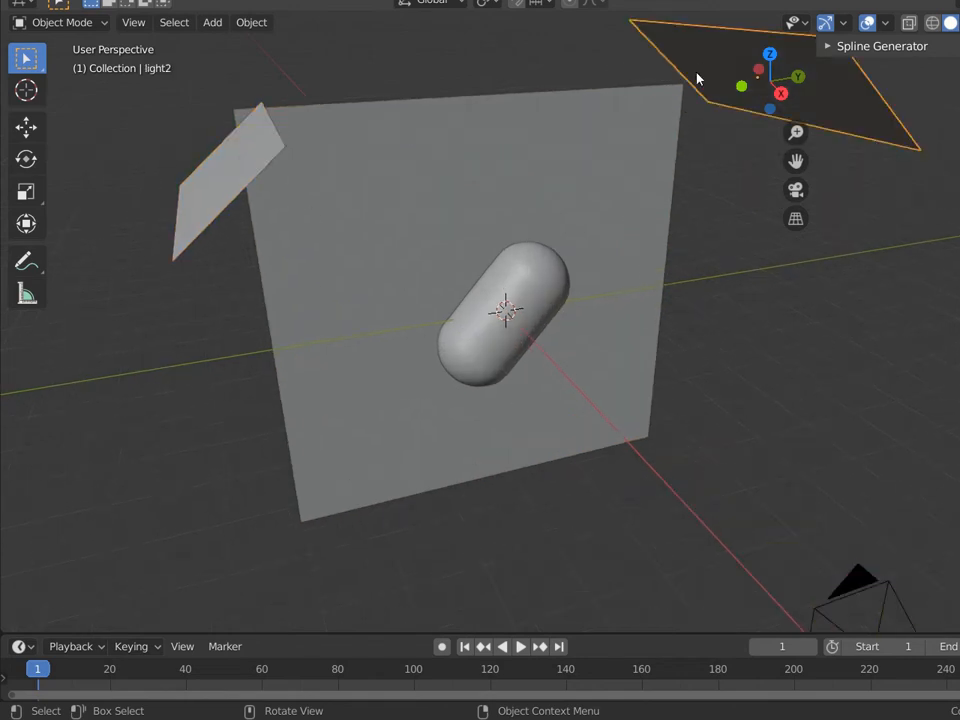
click(509, 179)
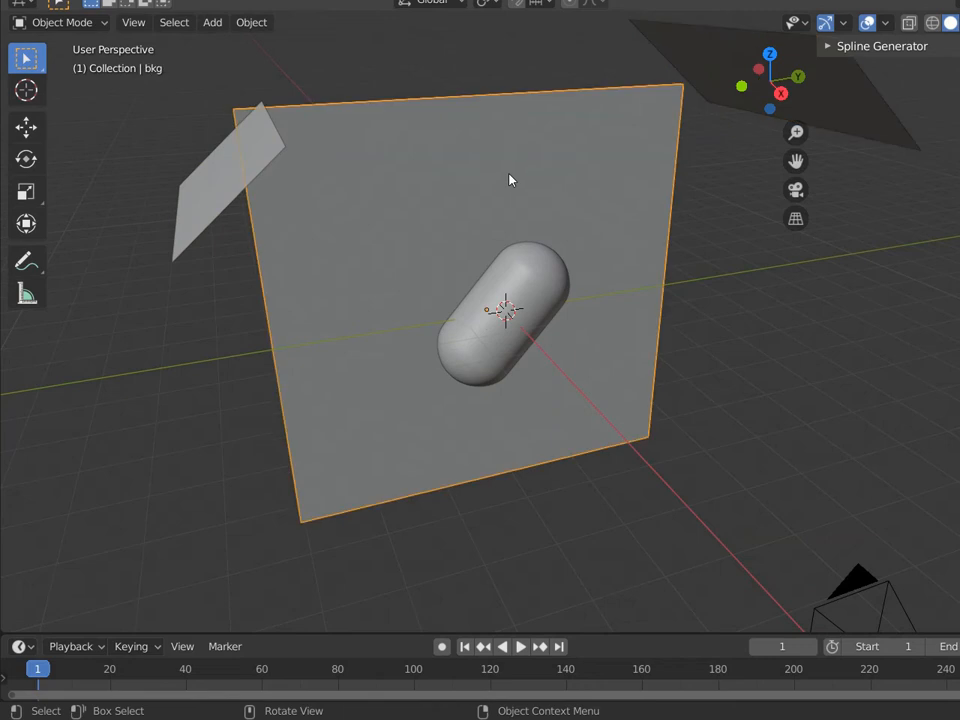
click(509, 277)
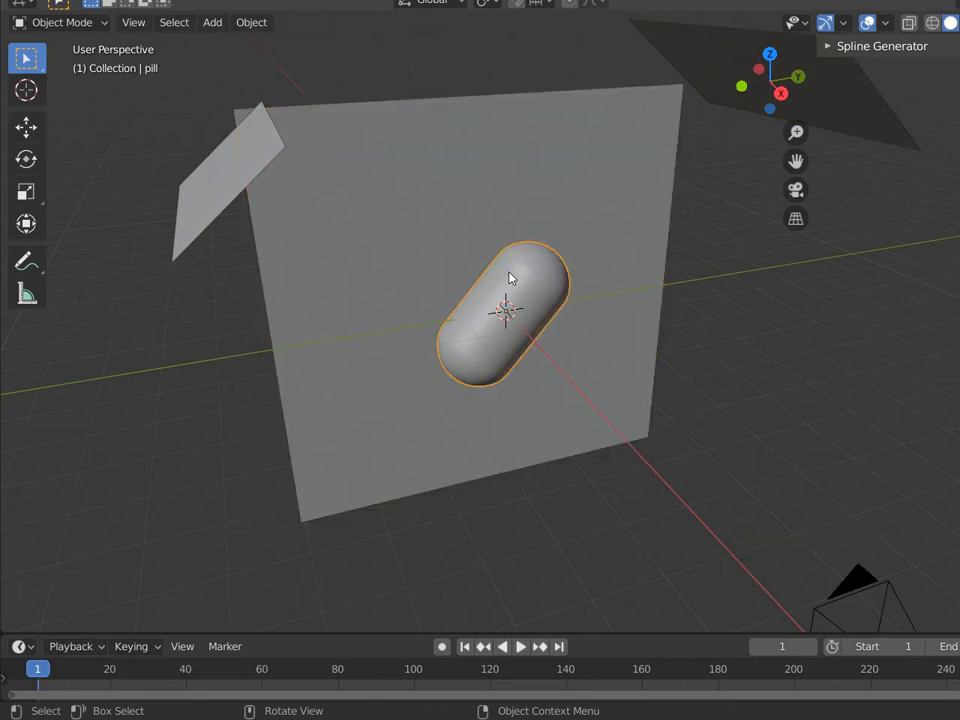
- Switch the viewport to wireframe shading and examine the pill and the liquid surface inside it
key(z)
click(385, 281)
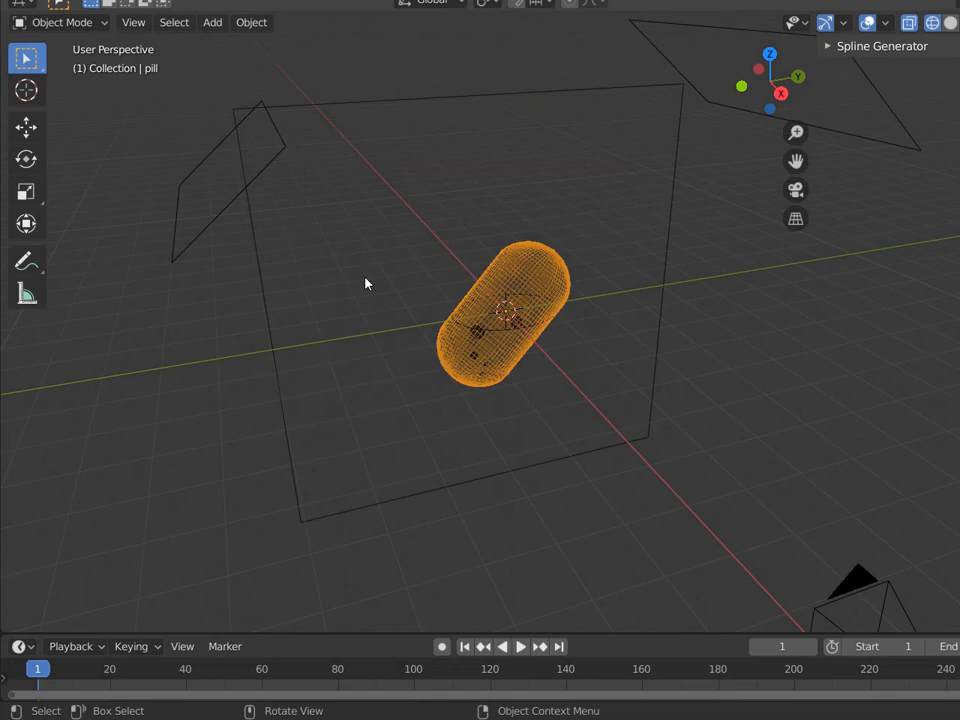
scroll(449, 354, up, 6)
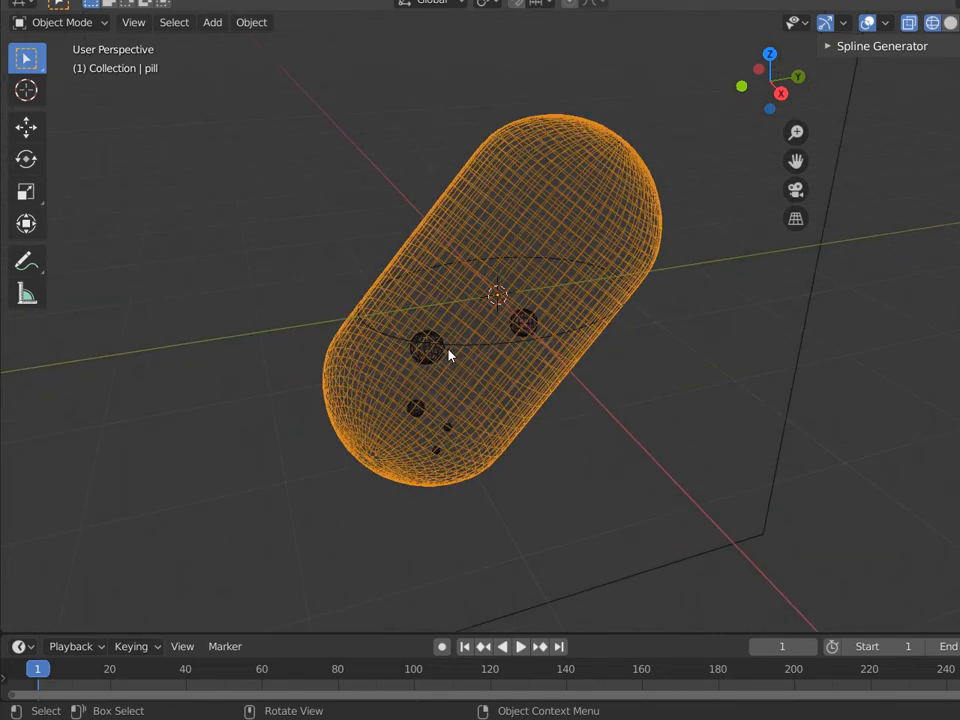
scroll(449, 354, up, 1)
key(alt+a)
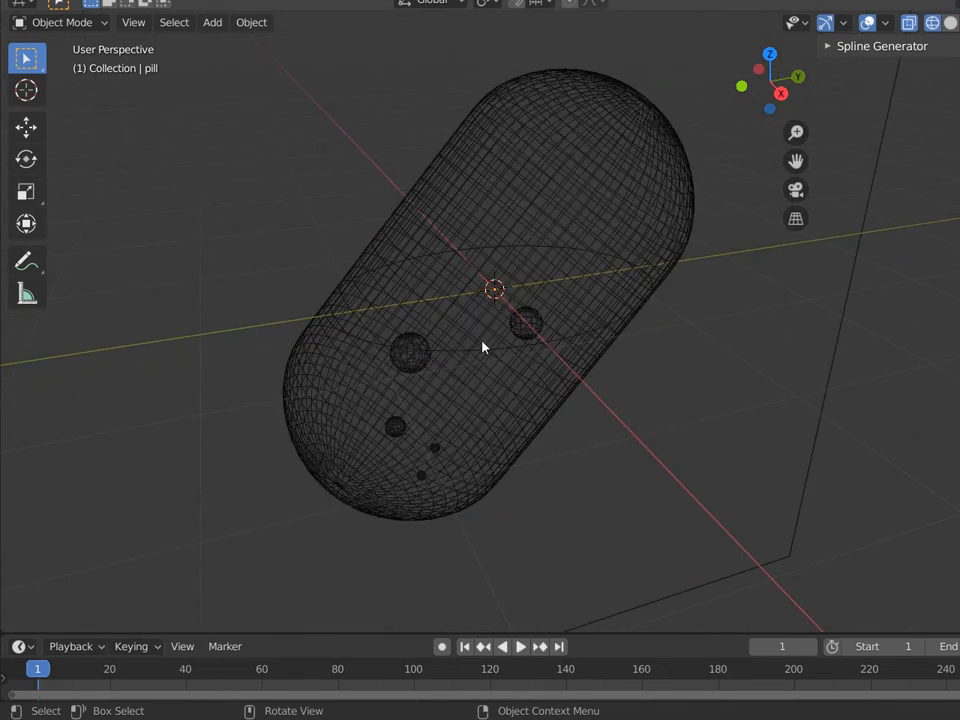
click(404, 352)
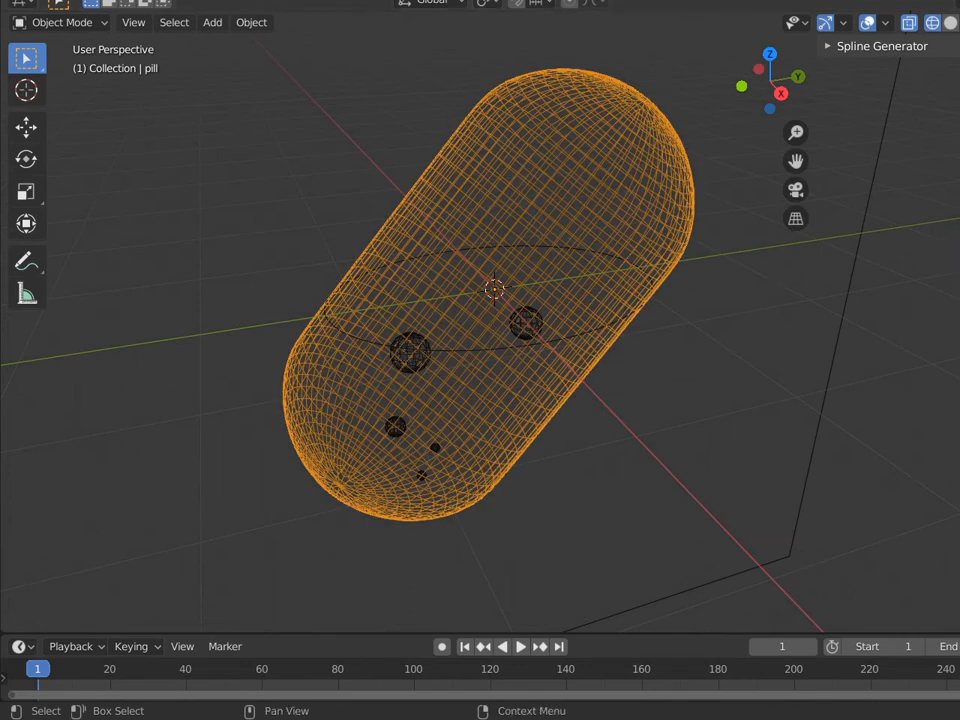
click(958, 110)
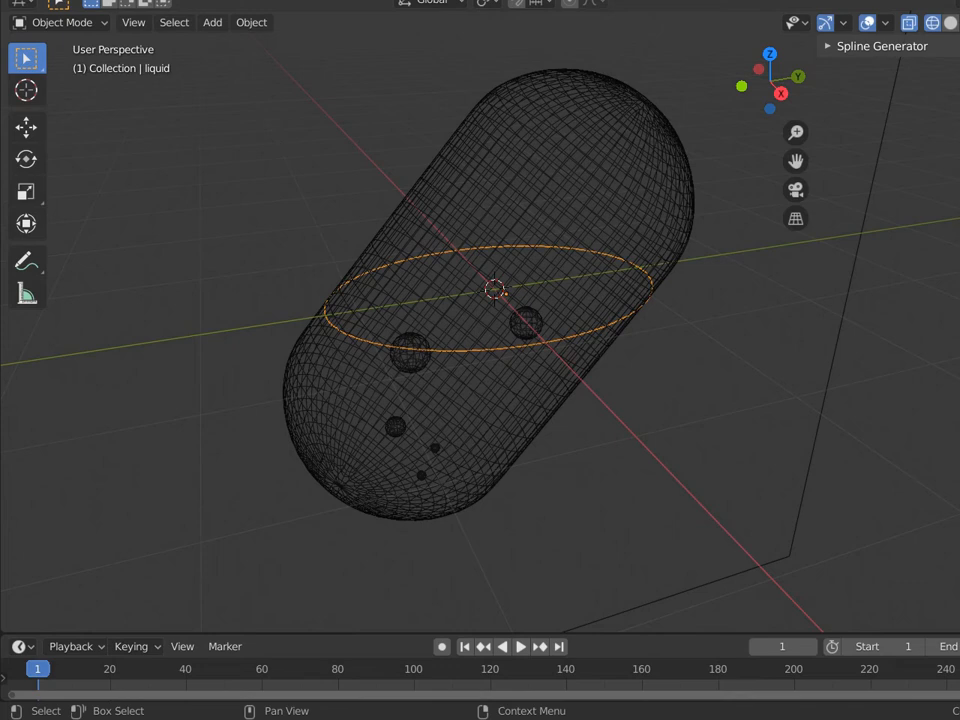
- Examine the small bubble spheres inside the pill by selecting them individually
click(958, 100)
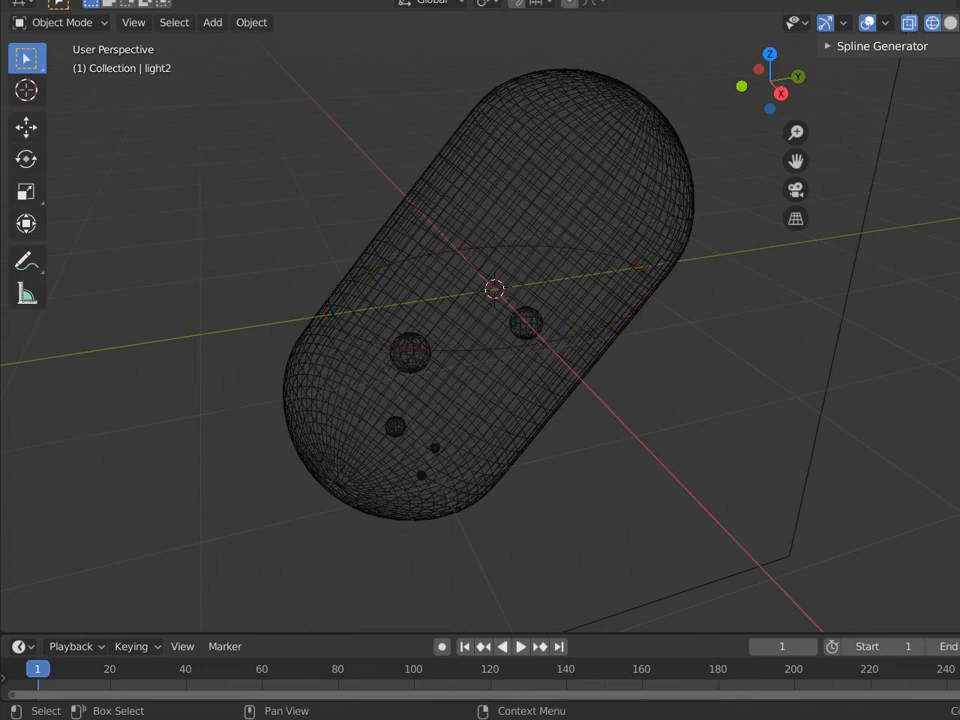
click(958, 130)
click(958, 150)
click(434, 448)
click(421, 475)
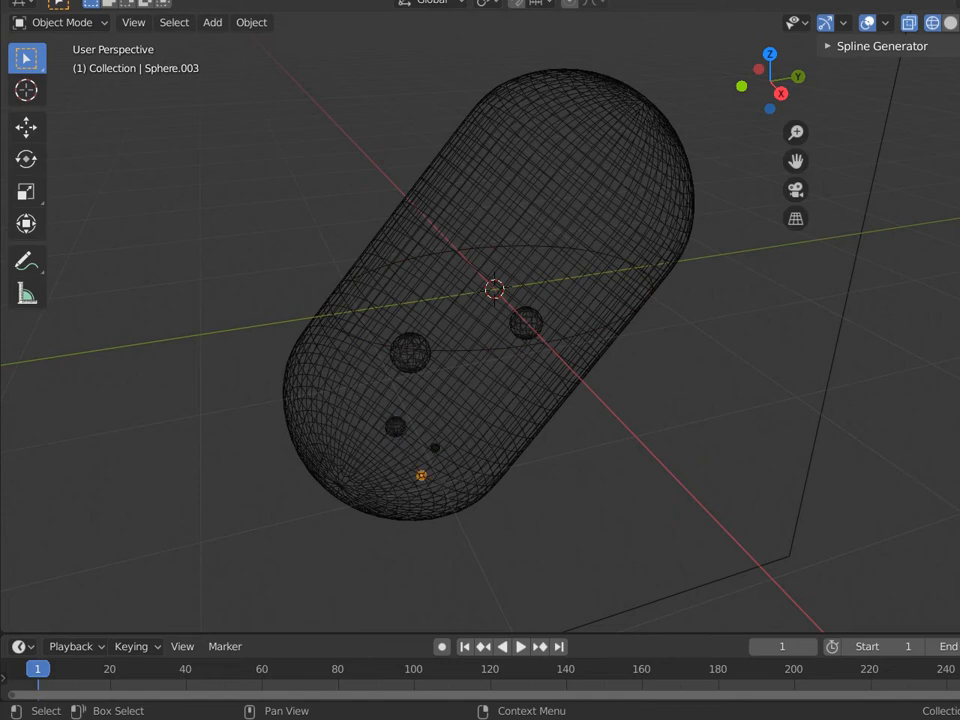
click(410, 353)
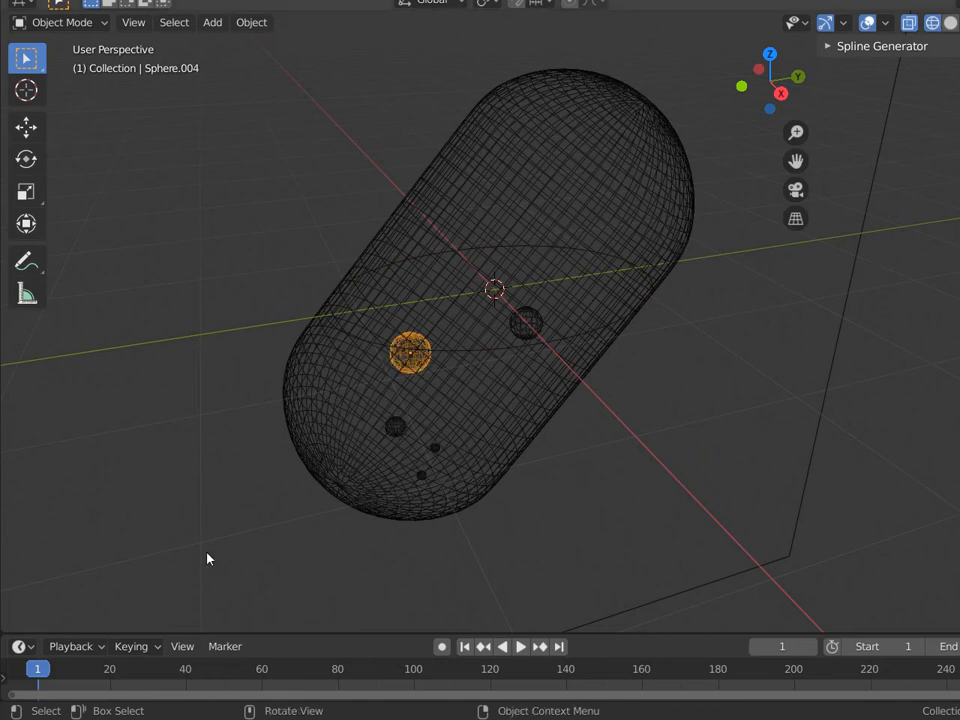
scroll(413, 369, down, 8)
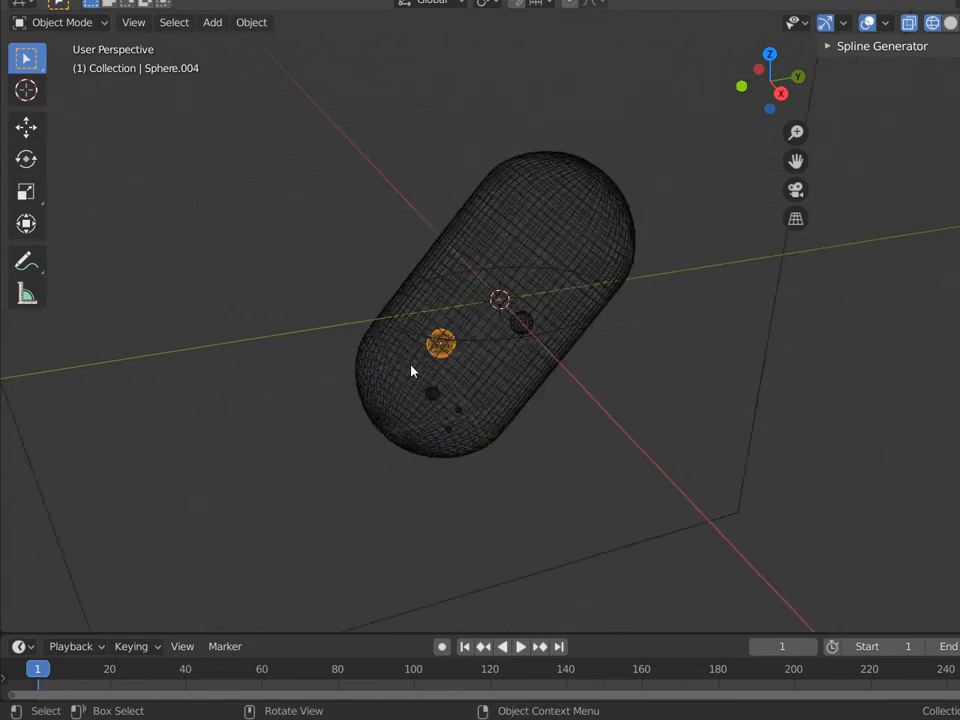
scroll(419, 367, down, 2)
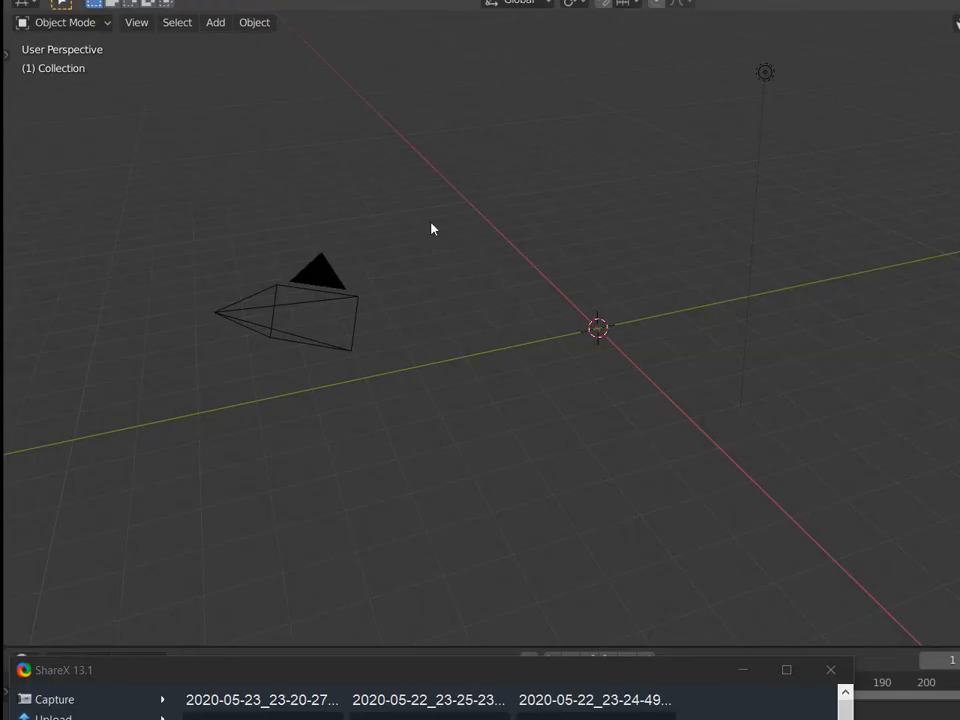
- Add a UV sphere mesh at the origin of the new scene
click(213, 23)
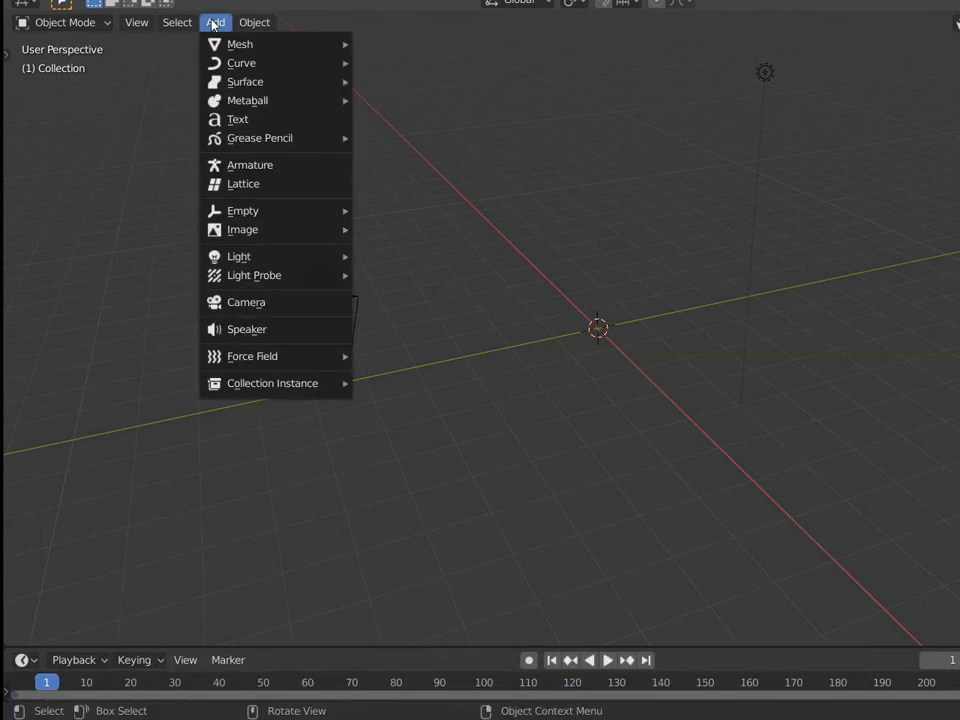
mouse_move(221, 45)
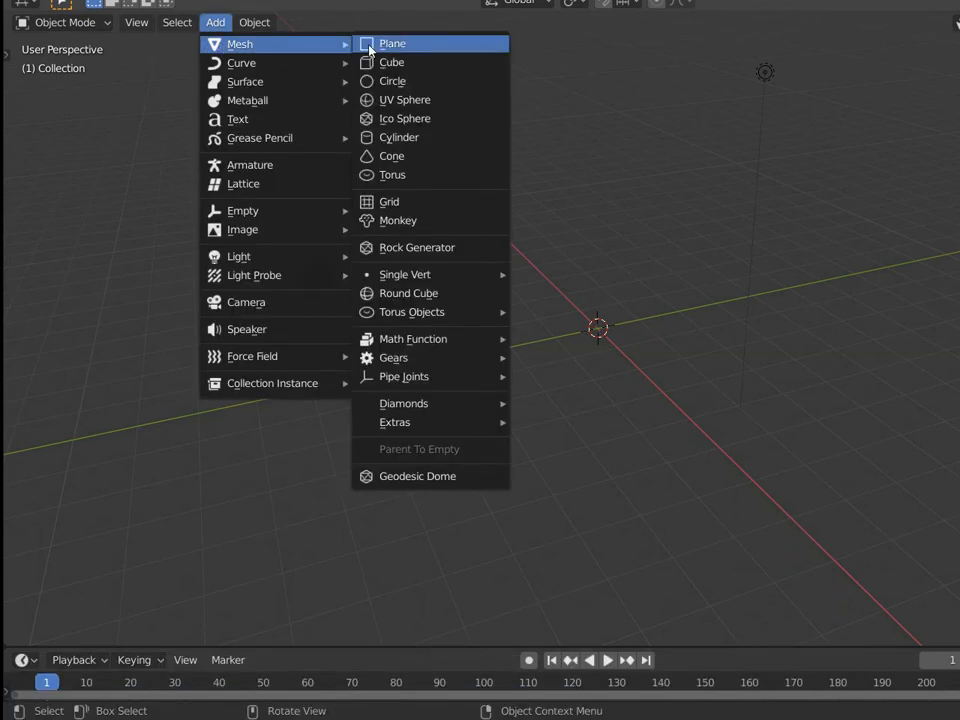
click(407, 101)
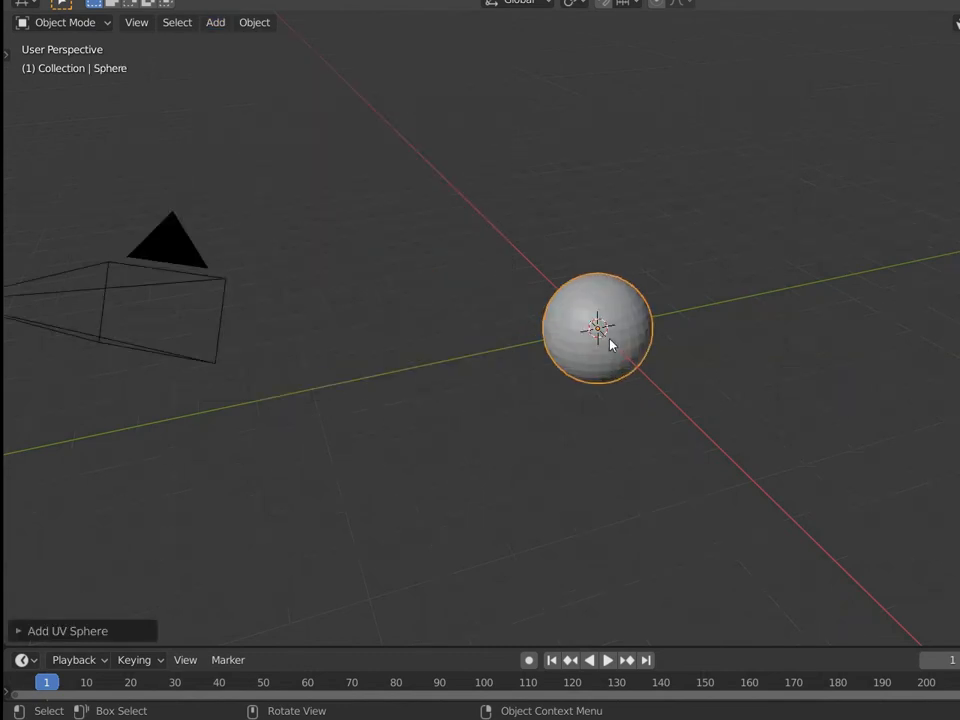
scroll(611, 343, up, 5)
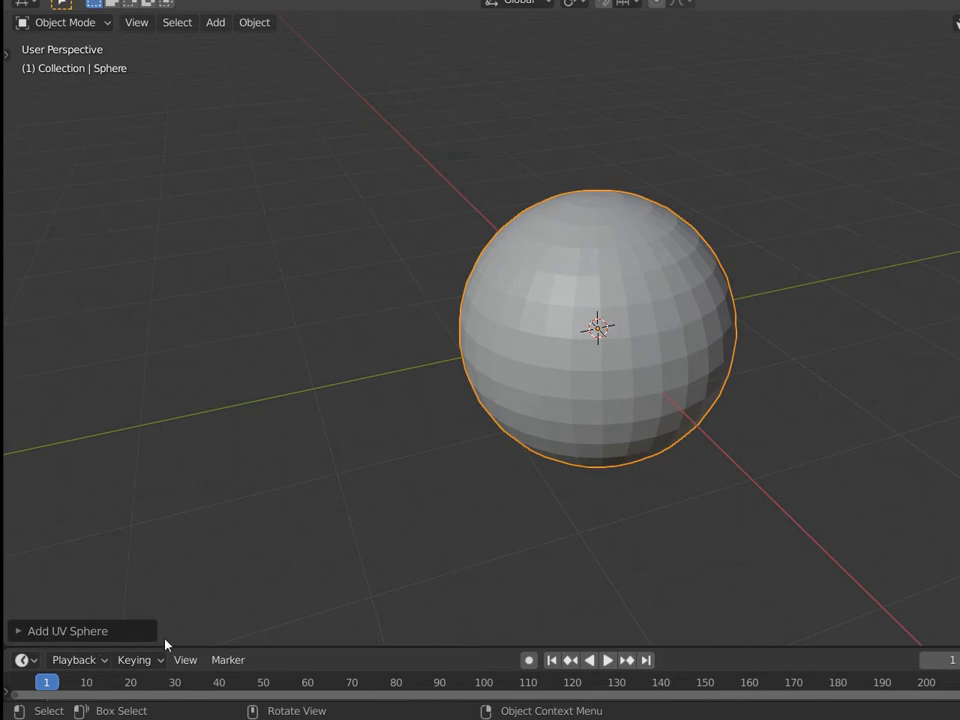
- Set the new UV sphere to 16 segments and 8 rings
click(22, 631)
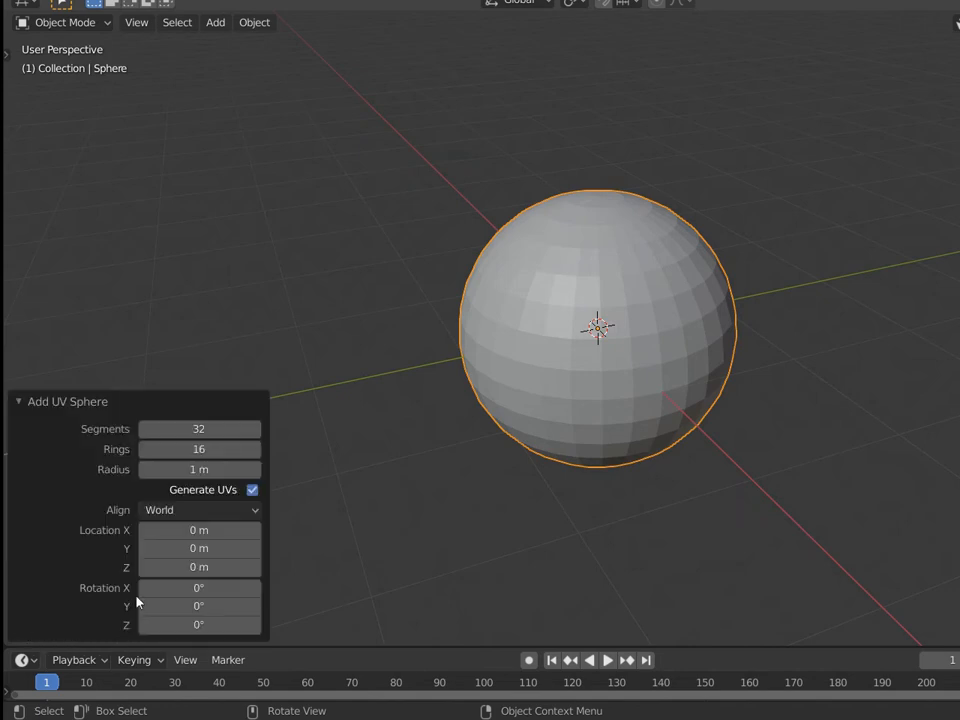
click(240, 428)
text(16)
key(Tab)
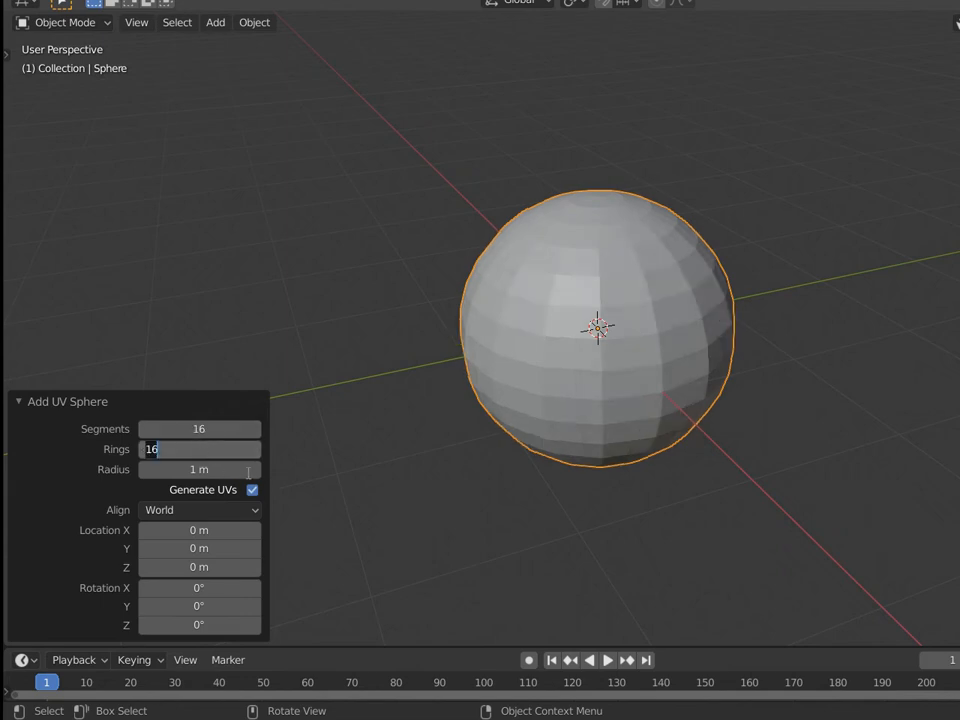
text(8)
key(Return)
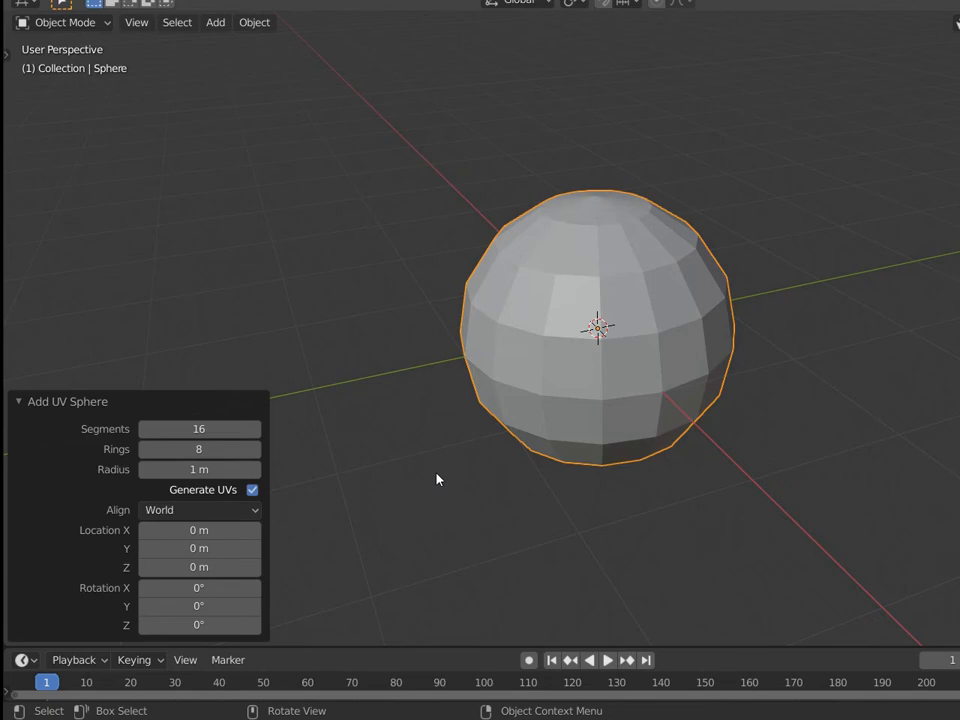
- Edit the sphere's mesh in front view and add an edge loop just above its equator
key(KP_1)
key(KP_Decimal)
key(Tab)
key(ctrl)
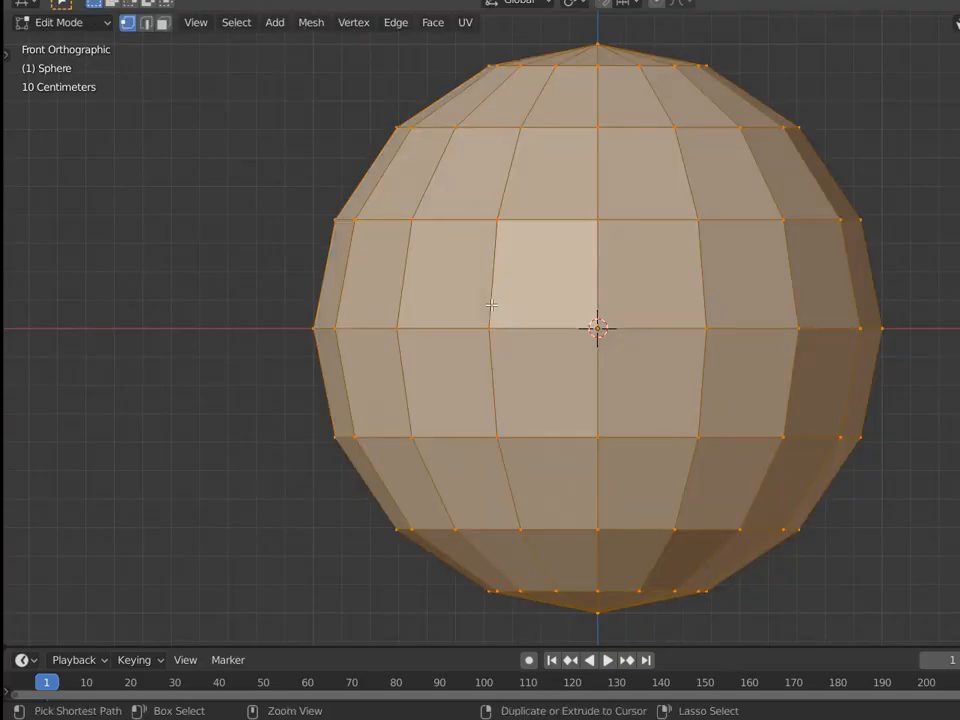
key(ctrl+r)
click(491, 305)
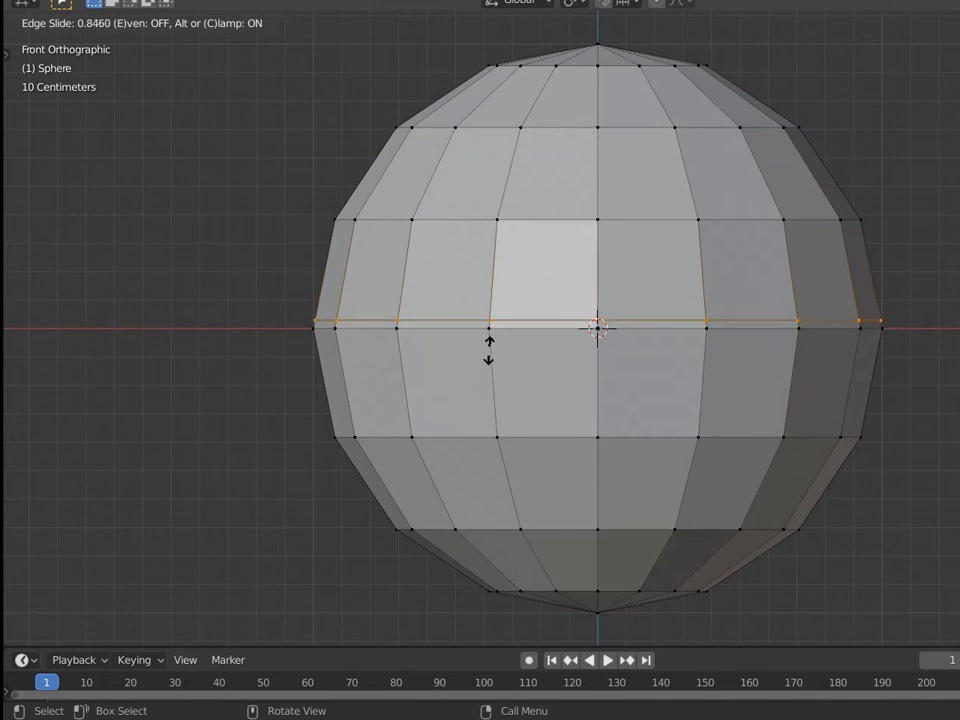
click(489, 345)
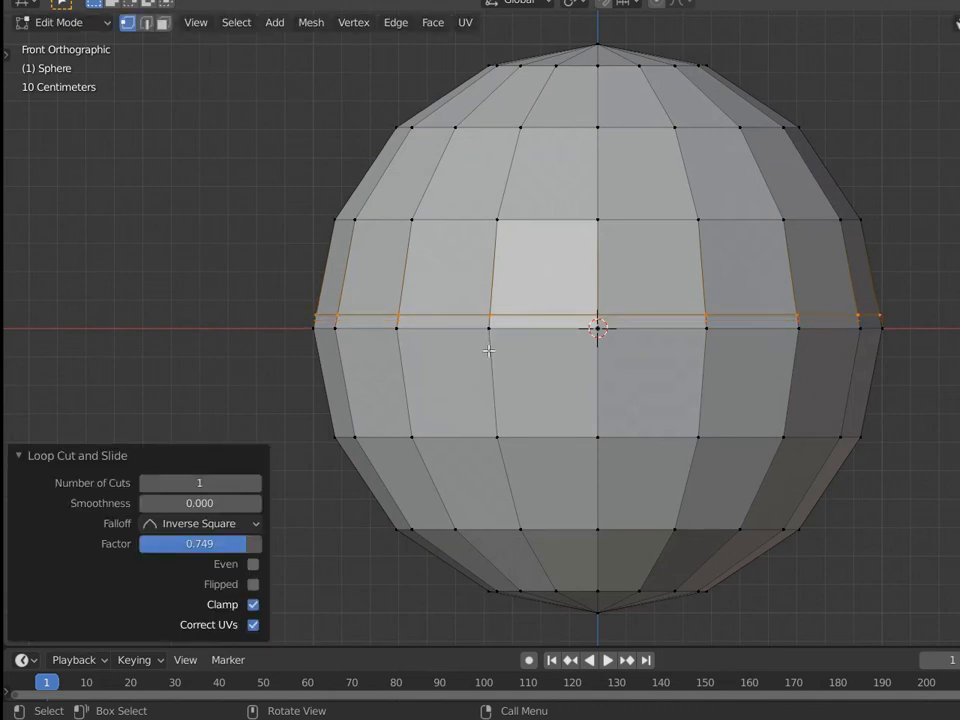
- Add an edge loop just below the sphere's equator and move the upper half up about 0.96 m along Z
key(ctrl+r)
click(489, 350)
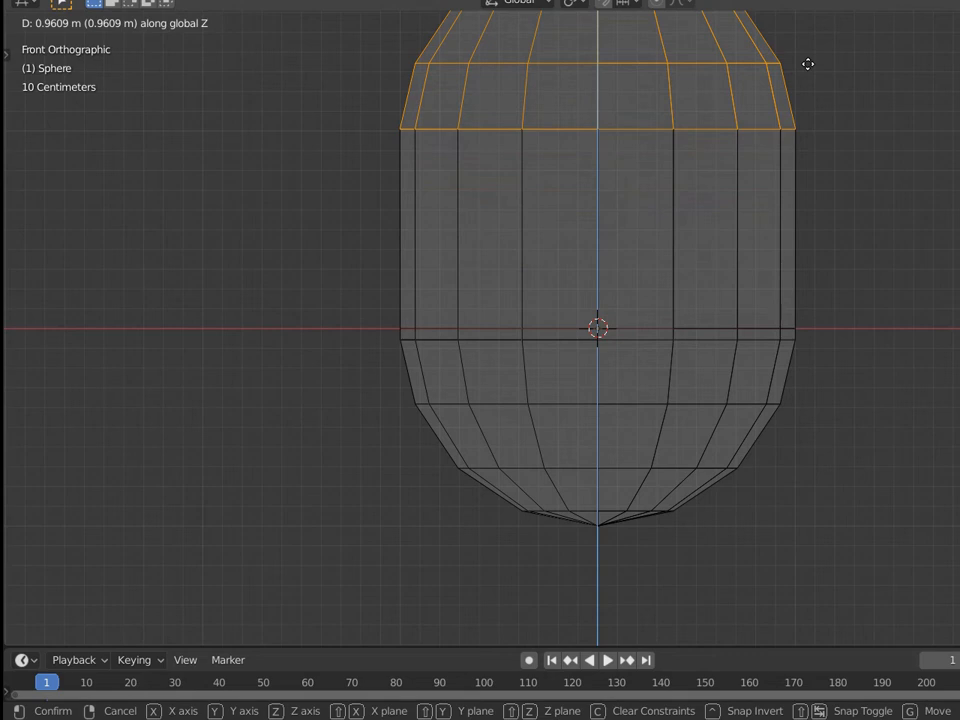
click(807, 64)
click(799, 416)
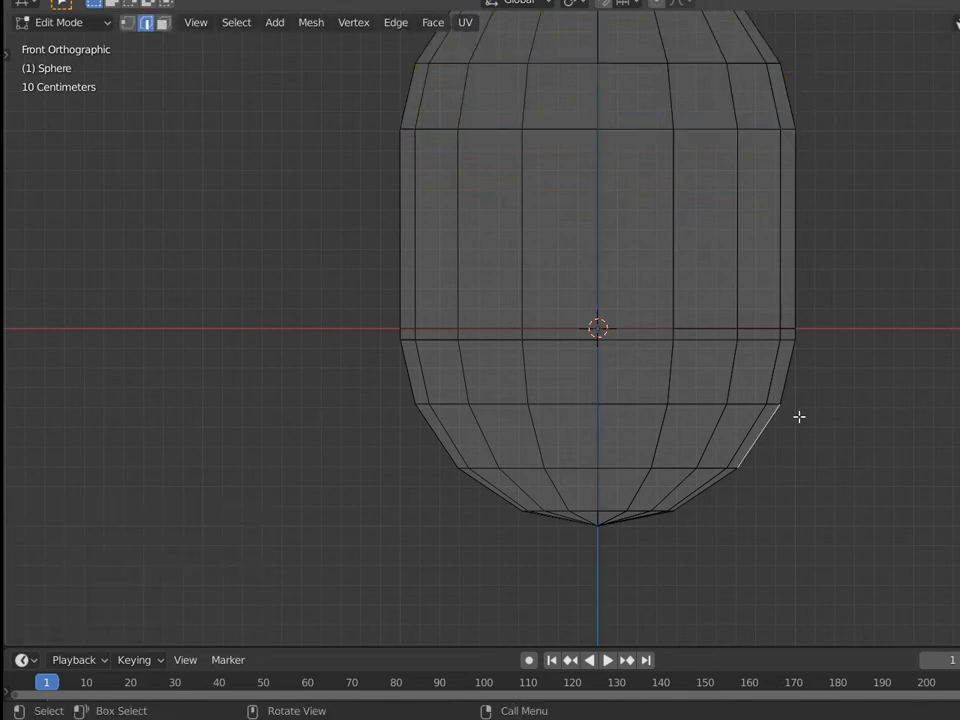
- Box-select the lower half of the mesh from the lower edge loop and move it down along Z
key(b)
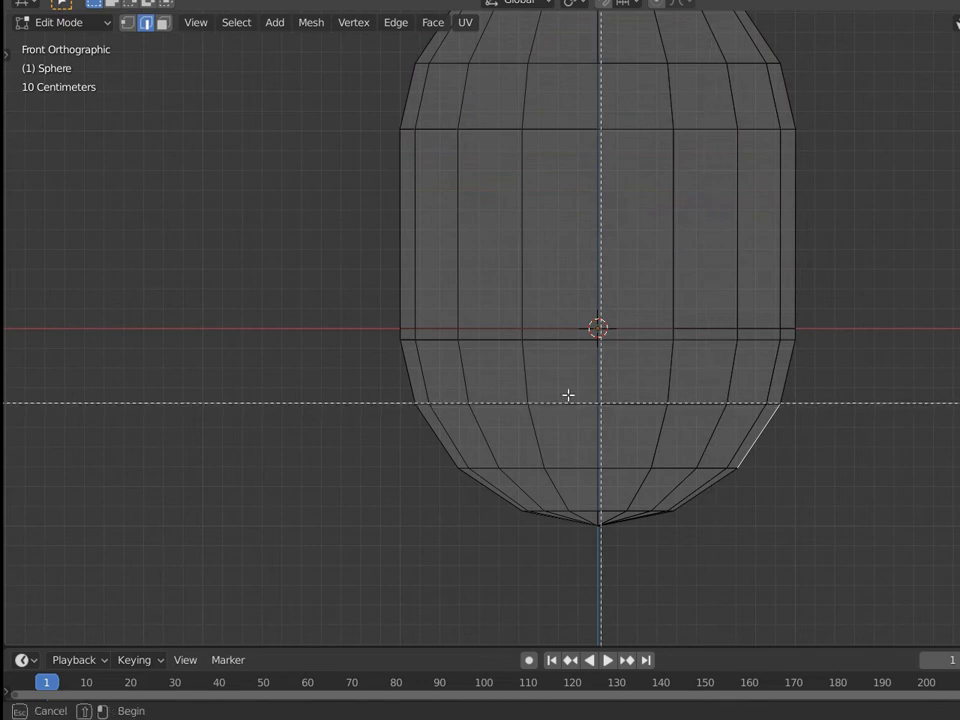
drag(383, 333, 875, 545)
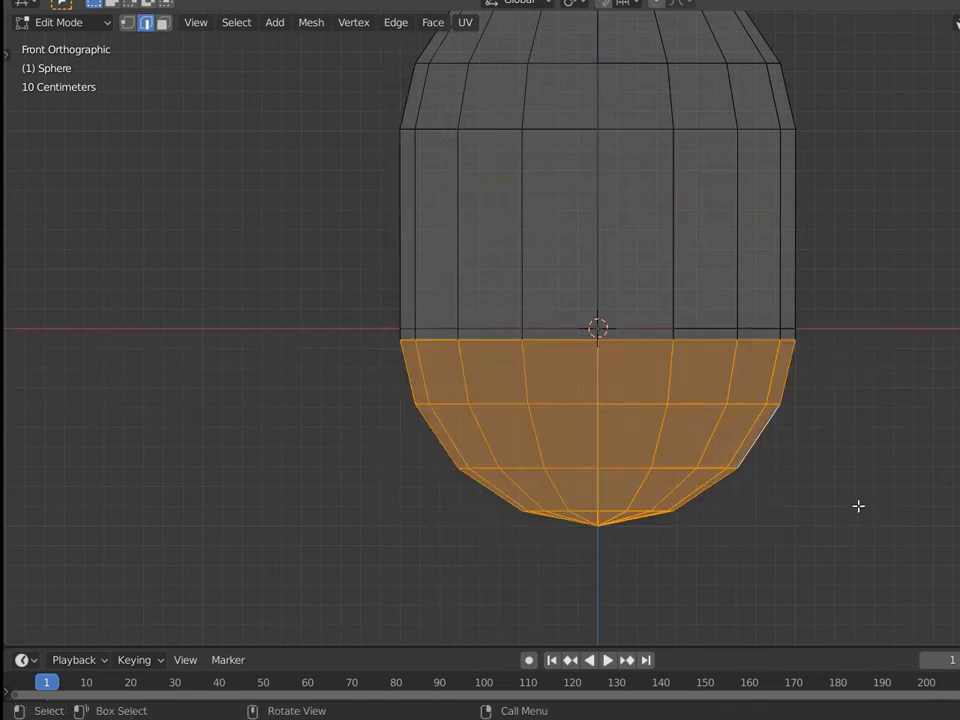
scroll(742, 444, down, 1)
key(g)
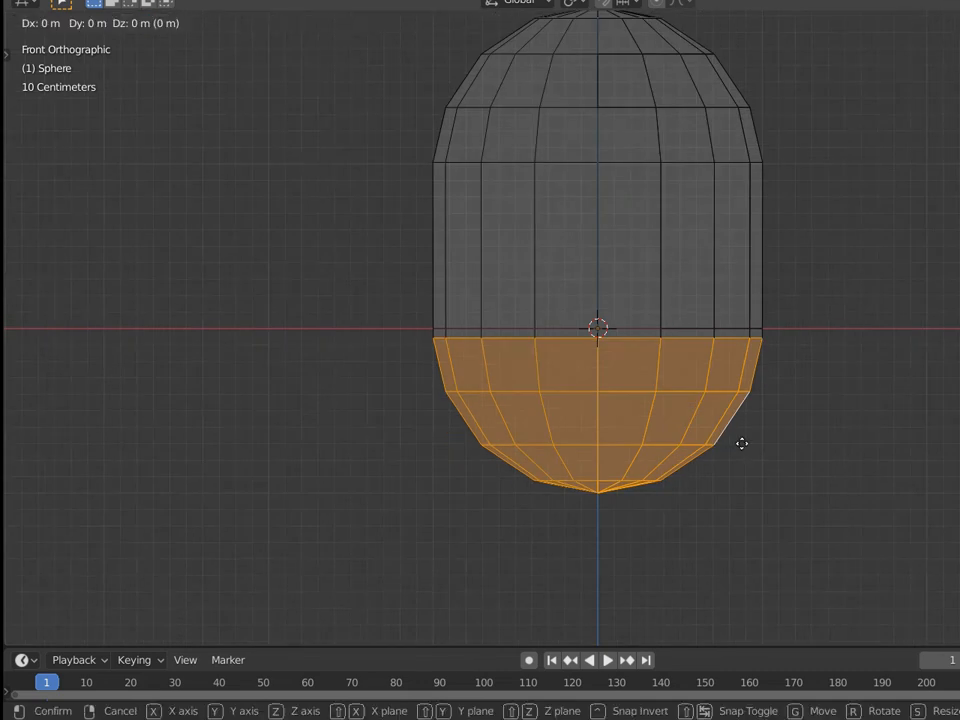
key(z)
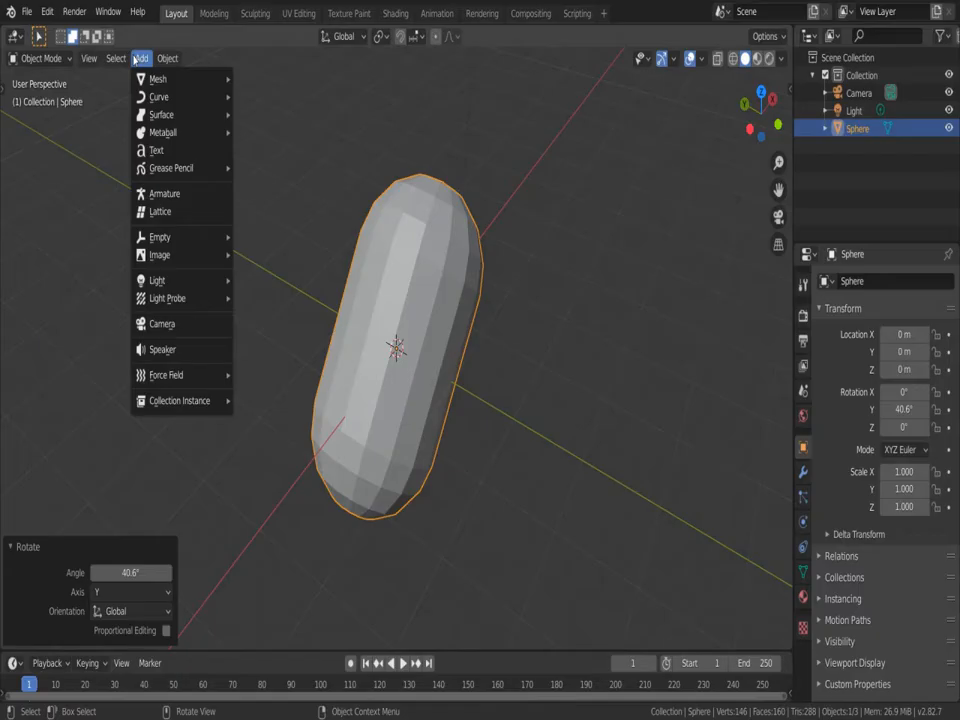
- Add a plane through the centre of the tilted pill and scale it up beyond the pill's walls
mouse_move(140, 80)
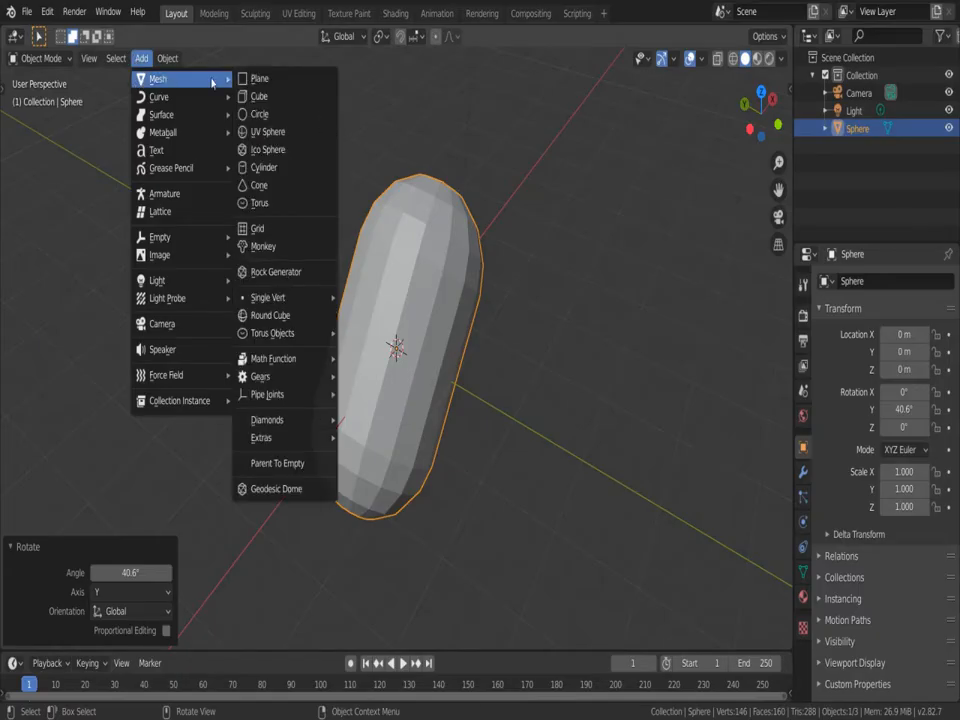
click(258, 78)
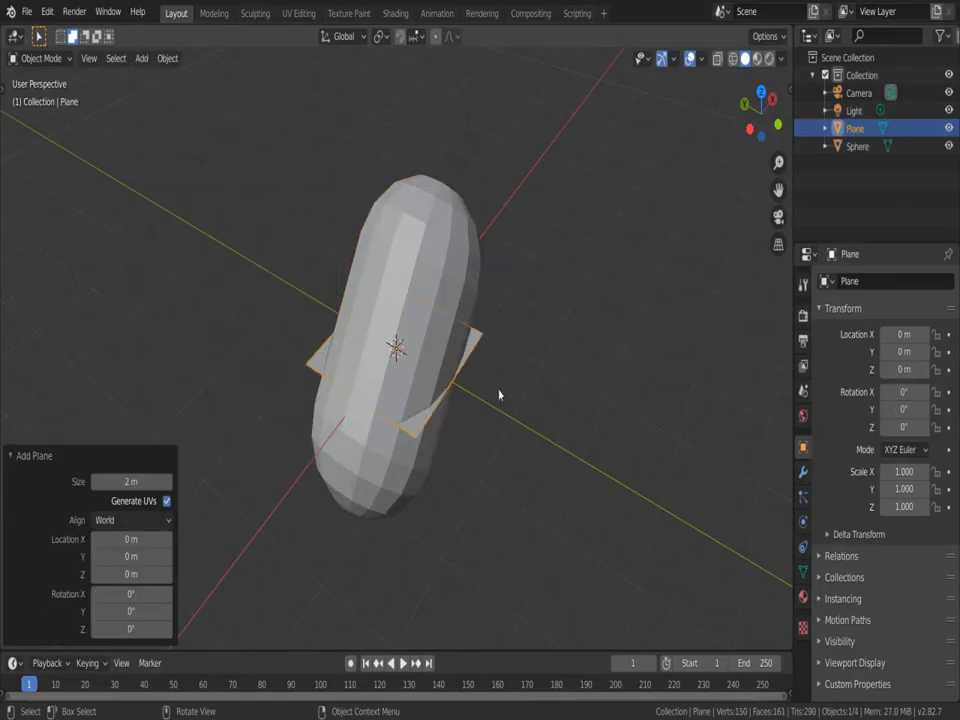
key(s)
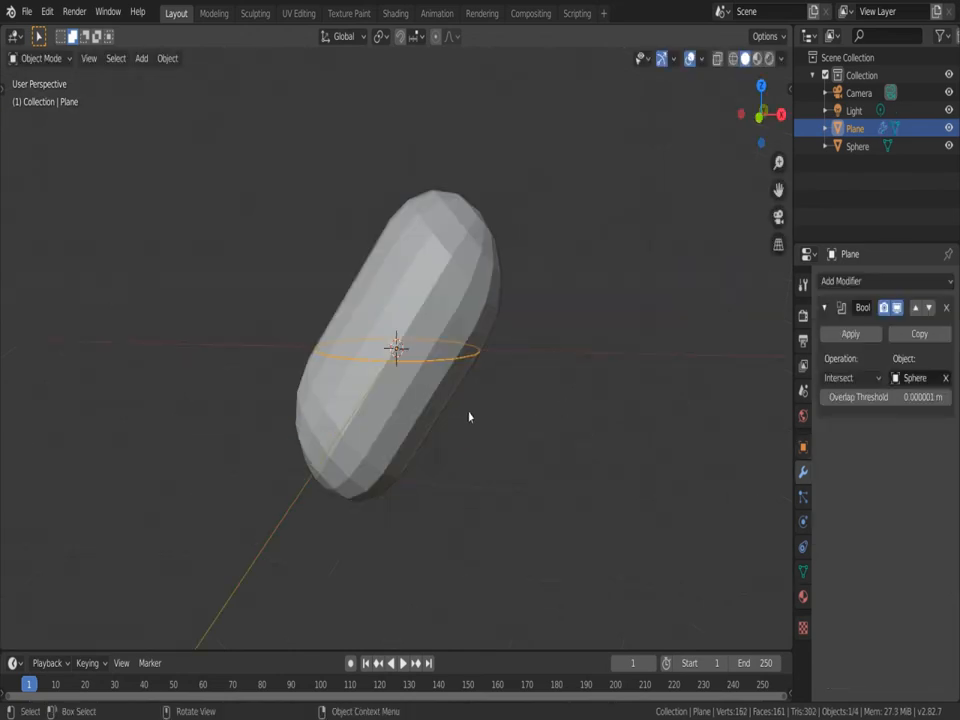
middle_drag(469, 416, 484, 448)
scroll(483, 442, up, 3)
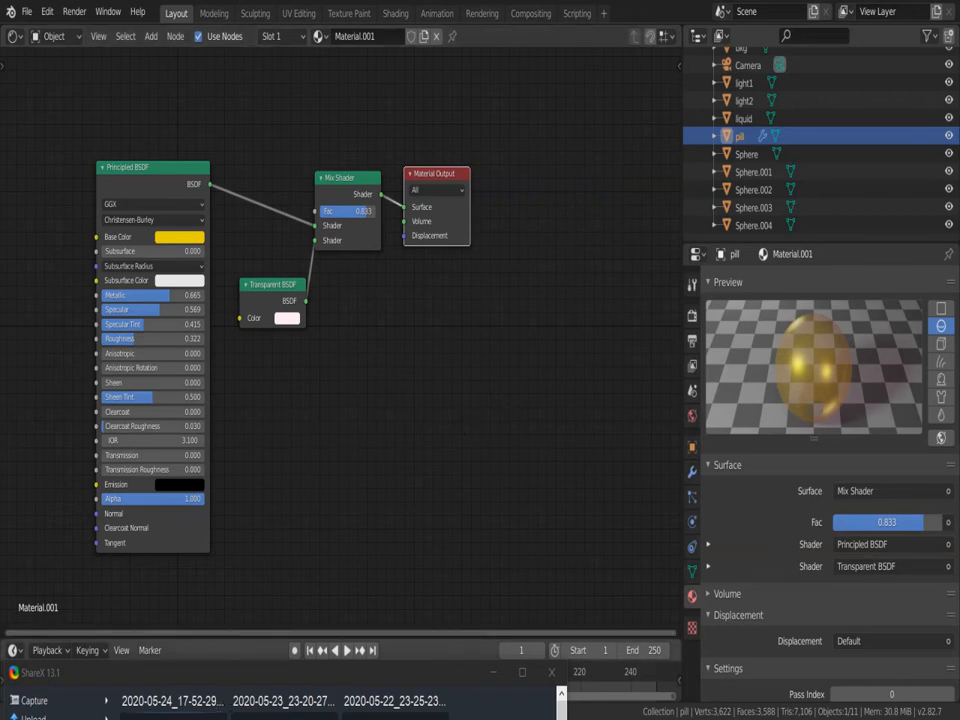
mouse_move(195, 718)
click(127, 665)
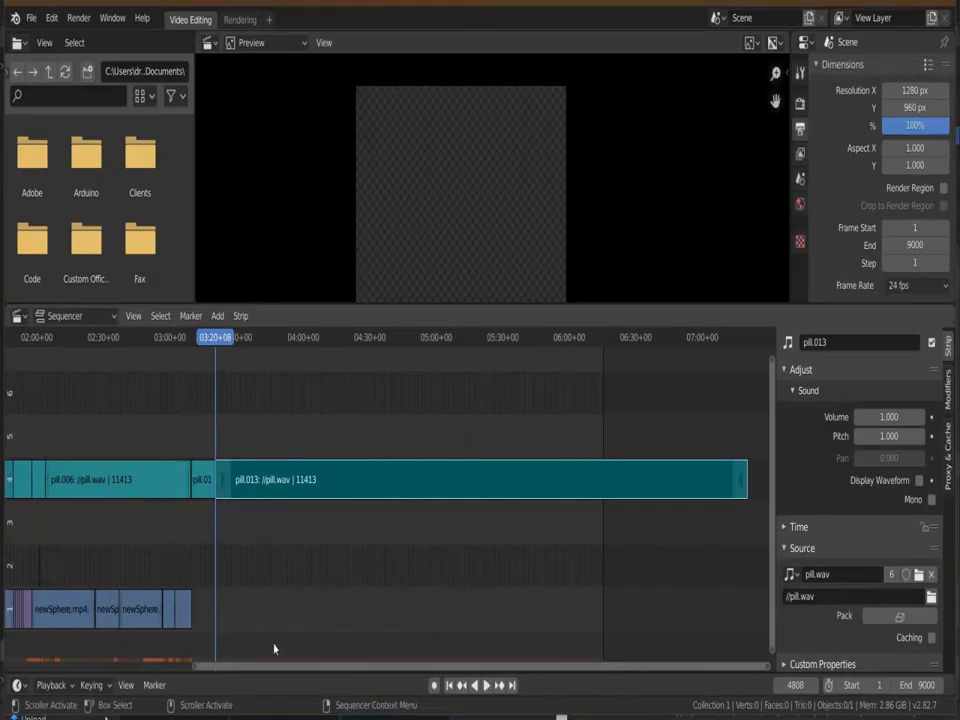
click(486, 688)
click(880, 2)
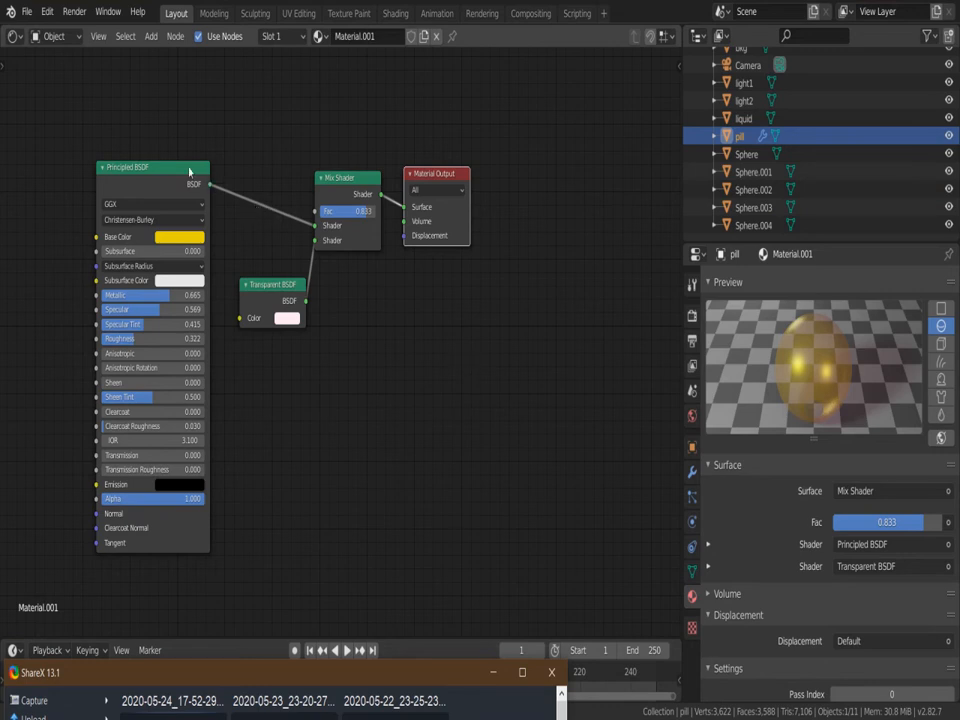
- Inspect the pill's material nodes: Principled BSDF and Transparent BSDF combined through a Mix Shader
drag(159, 172, 159, 161)
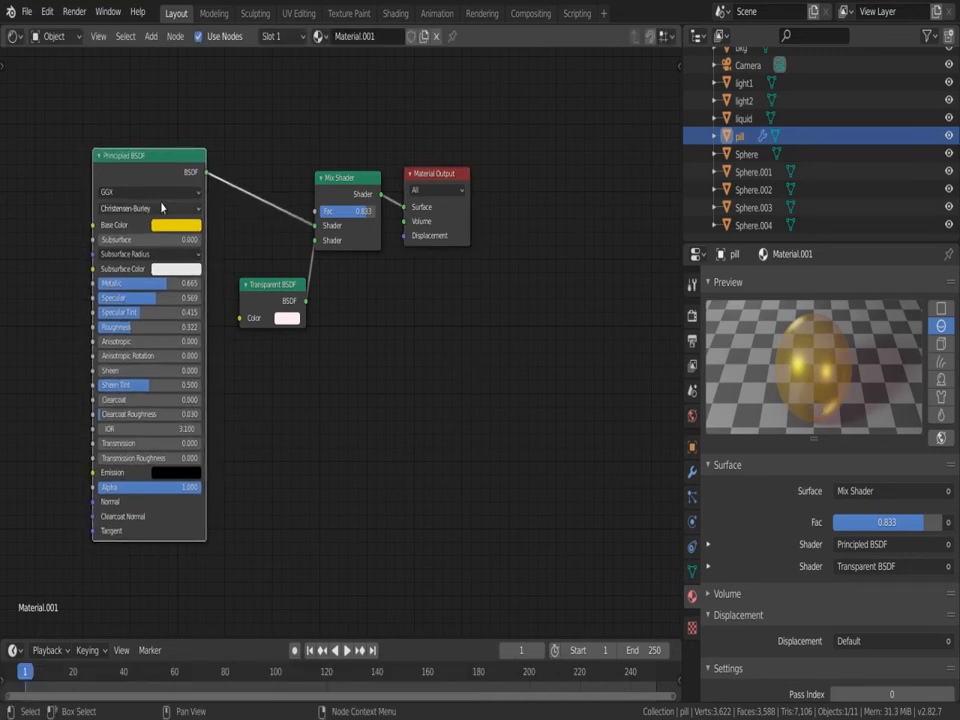
scroll(162, 207, up, 2)
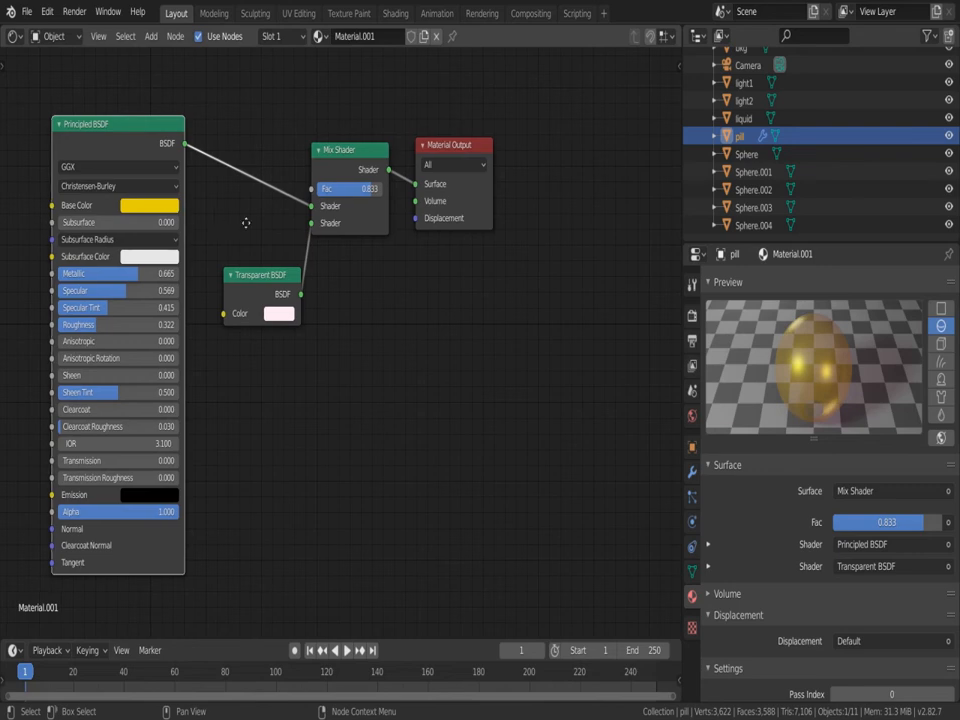
middle_drag(246, 221, 305, 242)
scroll(307, 247, up, 1)
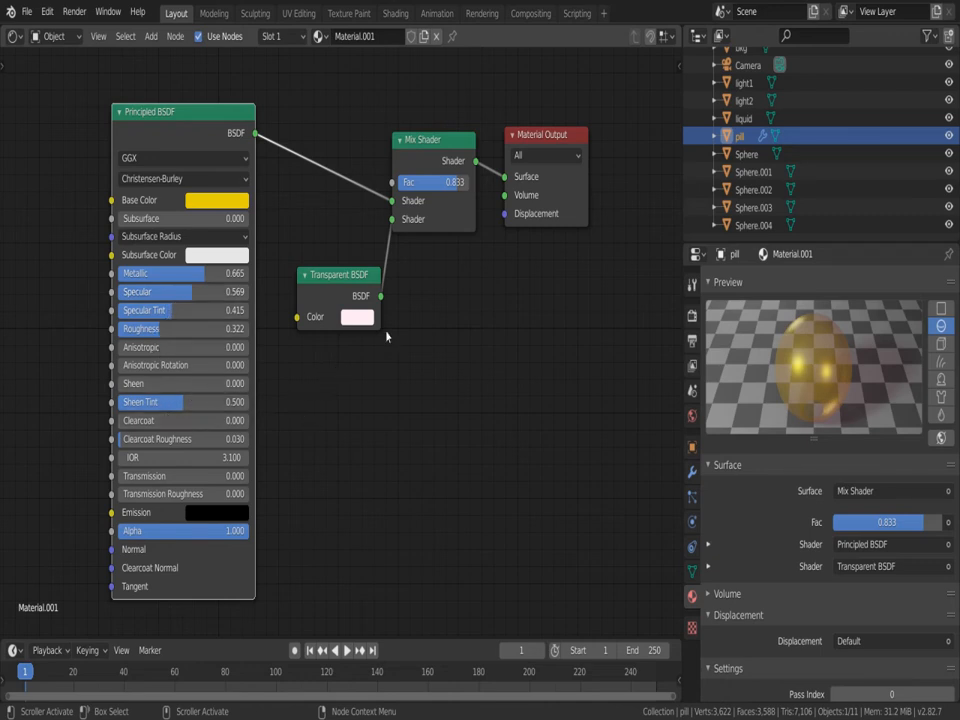
- Inspect the bubbles material on the first bubble sphere, from its Principled BSDF to the Material Output
click(740, 157)
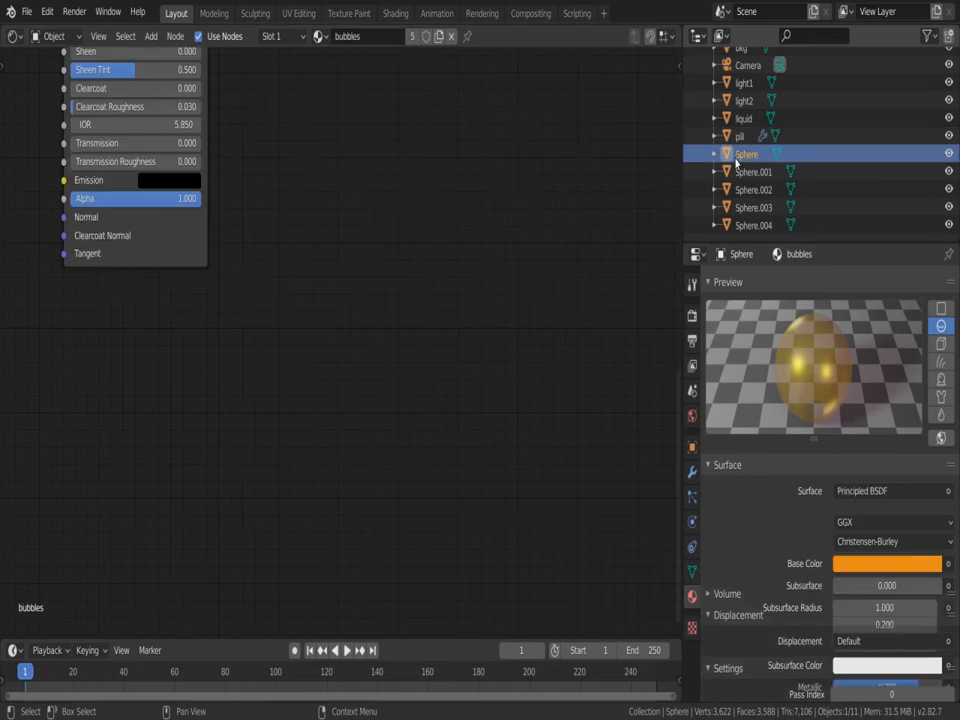
middle_drag(323, 309, 327, 532)
middle_drag(308, 265, 358, 358)
scroll(358, 358, up, 1)
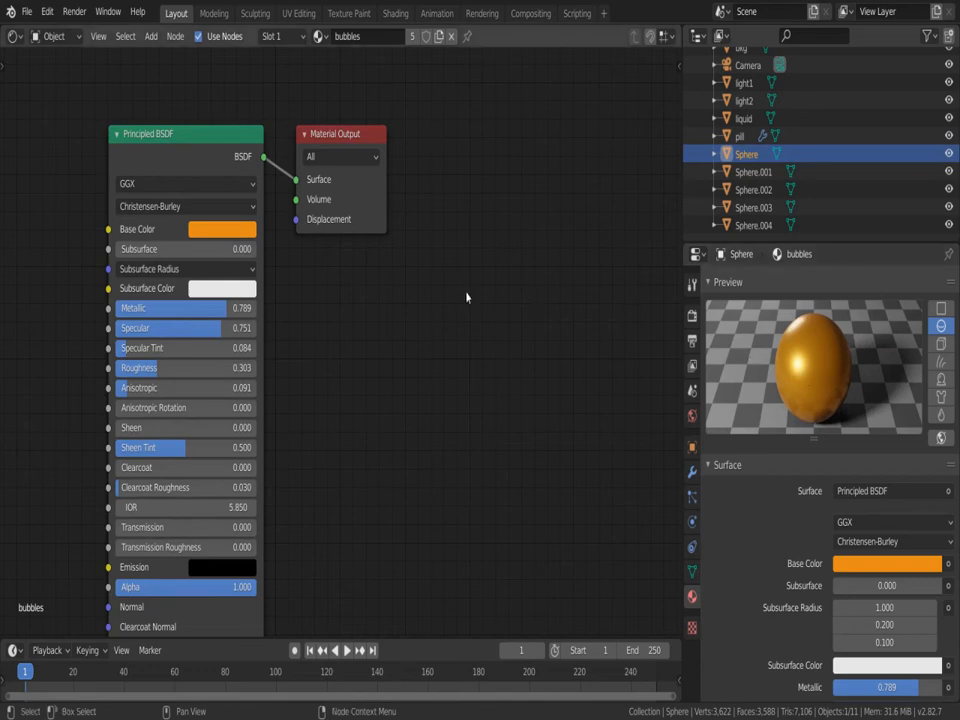
middle_drag(342, 275, 348, 263)
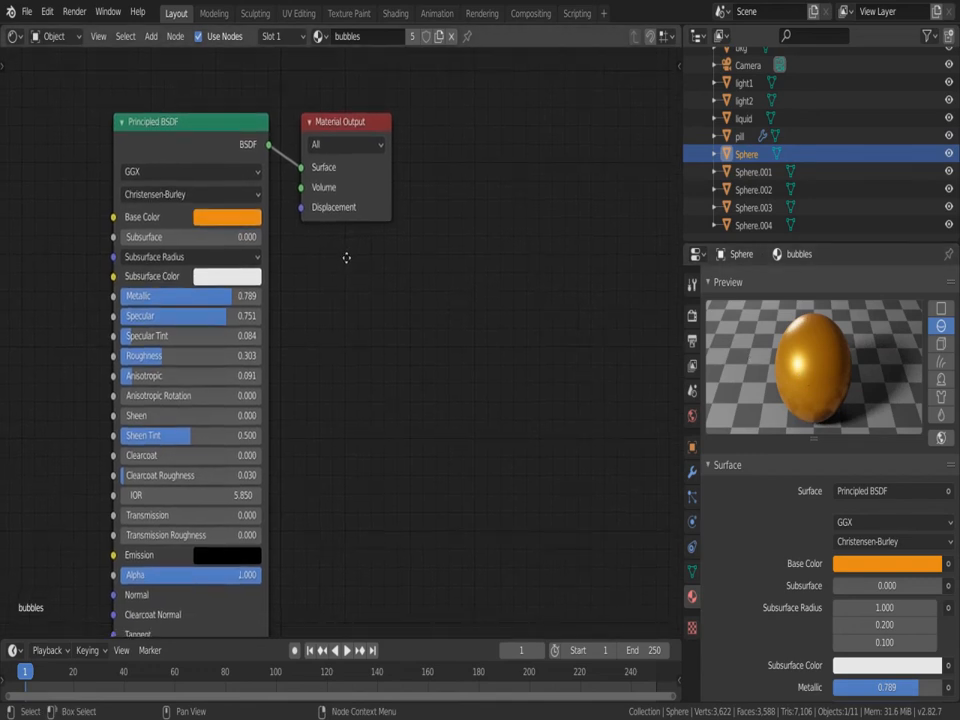
- Inspect the Emission materials of light1 and light2, comparing their colour and strength
scroll(757, 141, up, 2)
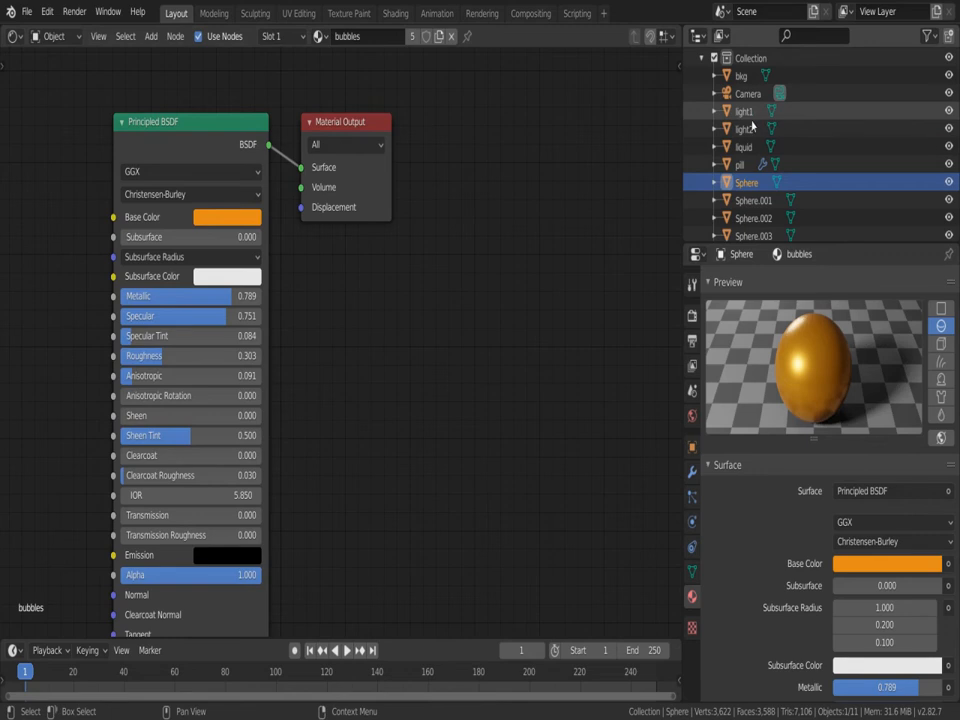
click(745, 111)
scroll(478, 335, up, 1)
middle_drag(479, 335, 376, 215)
scroll(369, 286, up, 3)
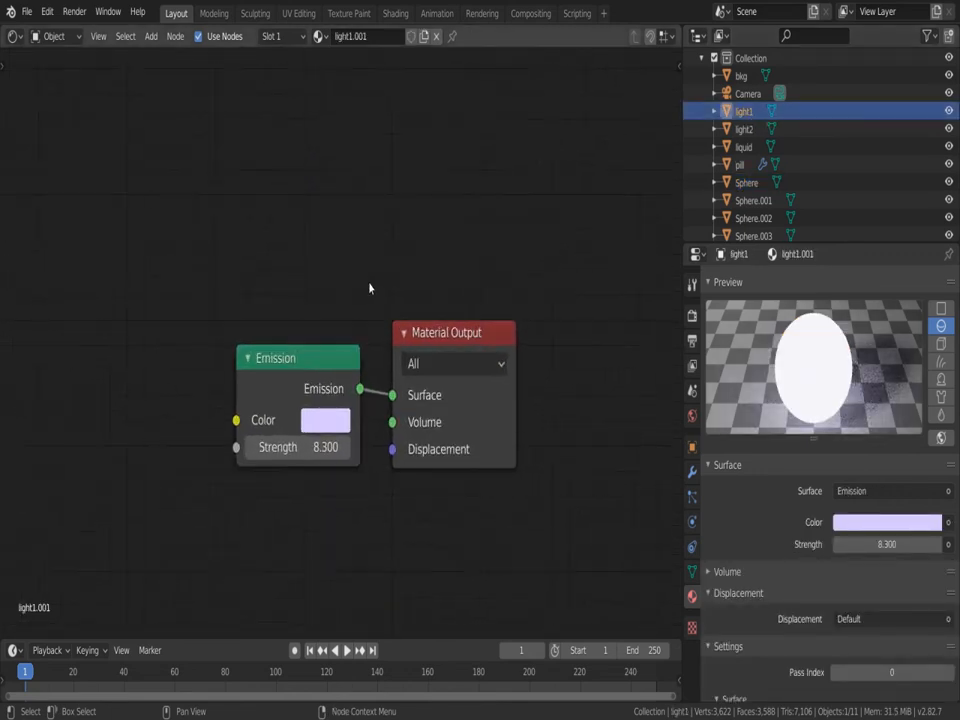
middle_drag(369, 286, 332, 200)
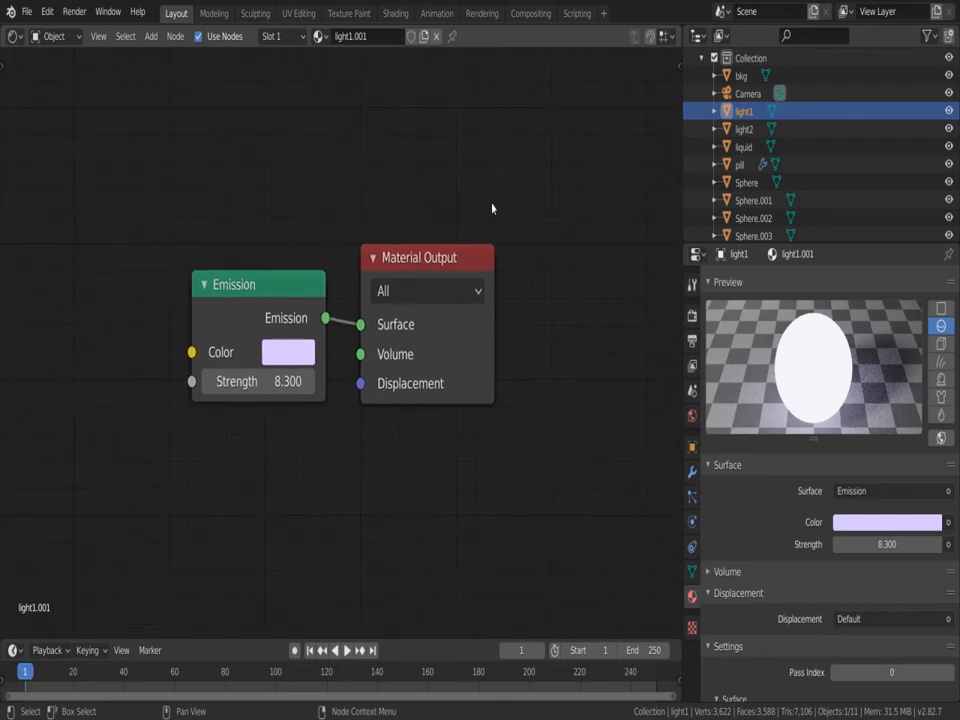
click(744, 129)
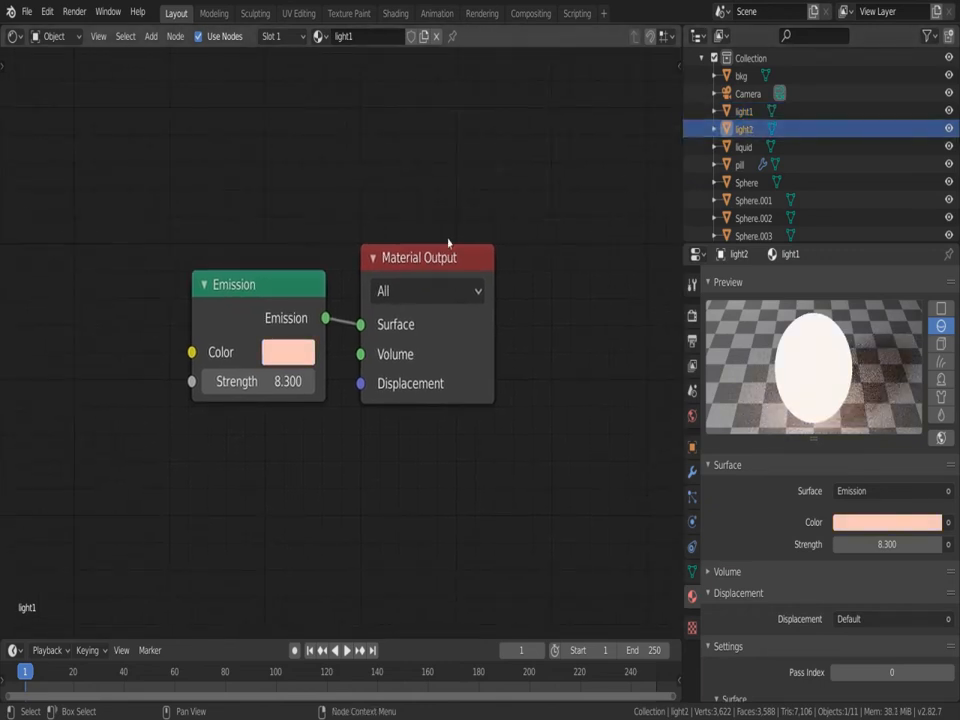
scroll(448, 244, up, 2)
scroll(450, 242, up, 1)
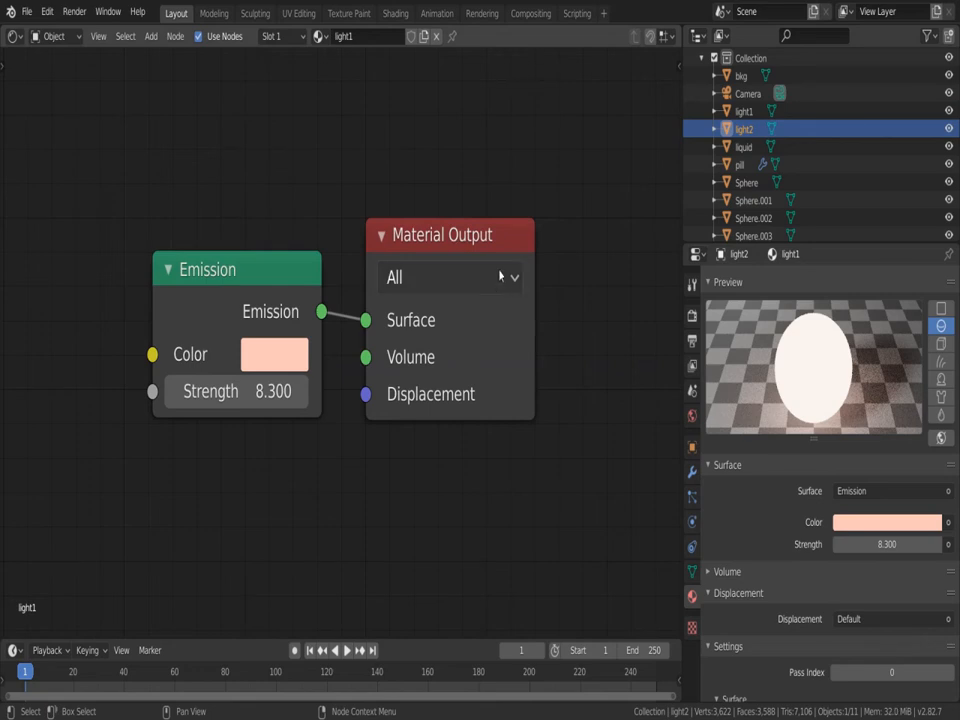
- Bring up the bkg plane's material and rearrange its nodes, from Texture Coordinate to Material Output, into a tidy staggered chain
click(745, 77)
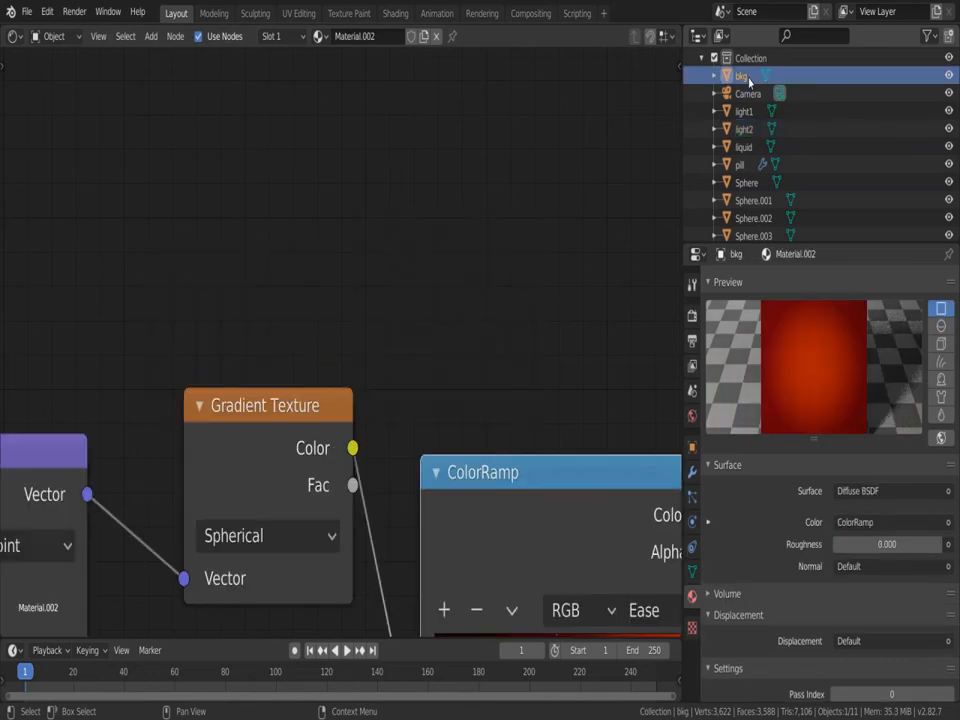
scroll(491, 273, down, 2)
scroll(491, 273, down, 4)
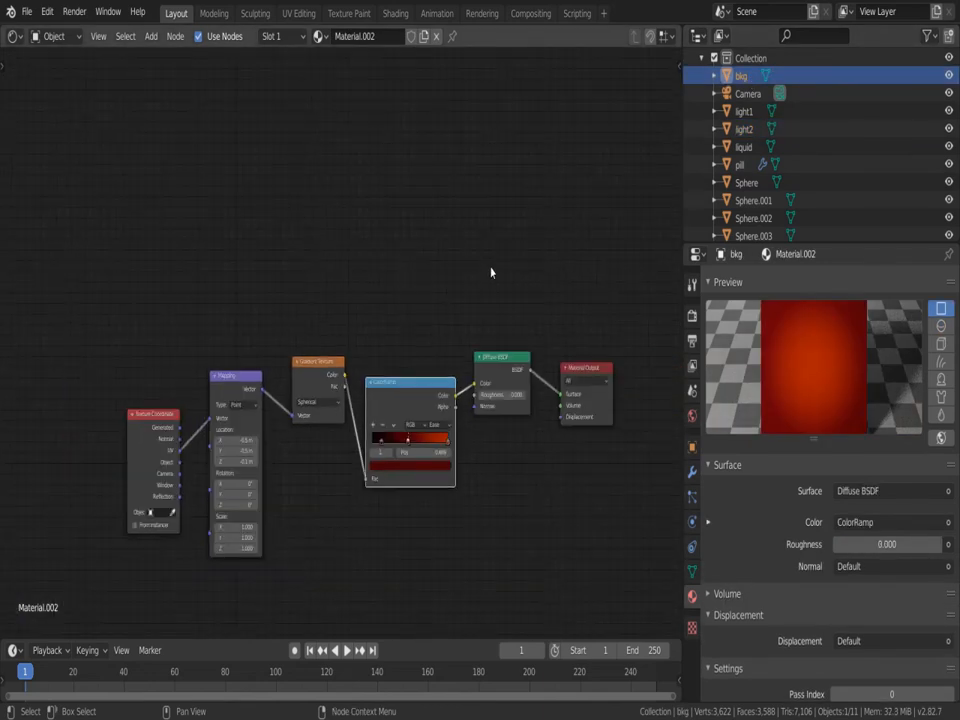
middle_drag(432, 318, 416, 185)
scroll(416, 185, up, 3)
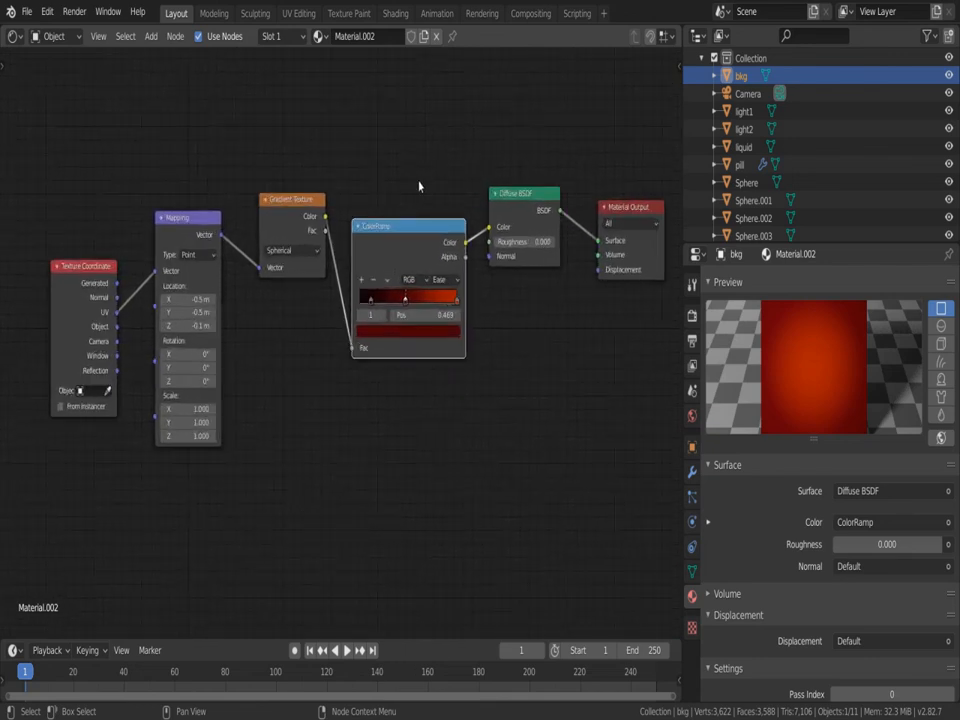
middle_drag(450, 165, 435, 167)
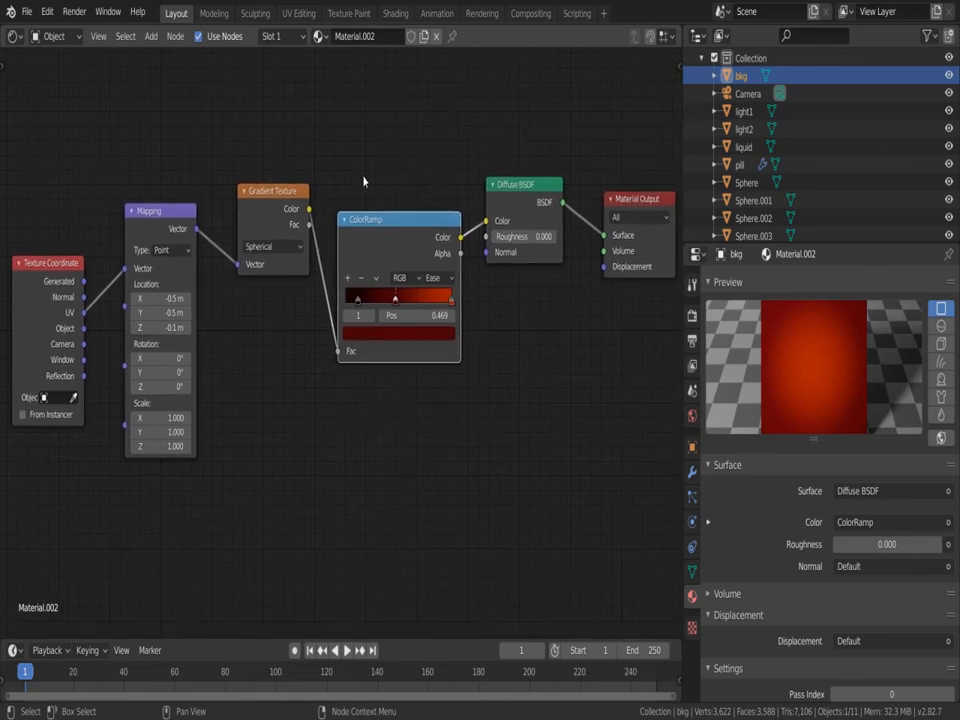
drag(59, 261, 66, 212)
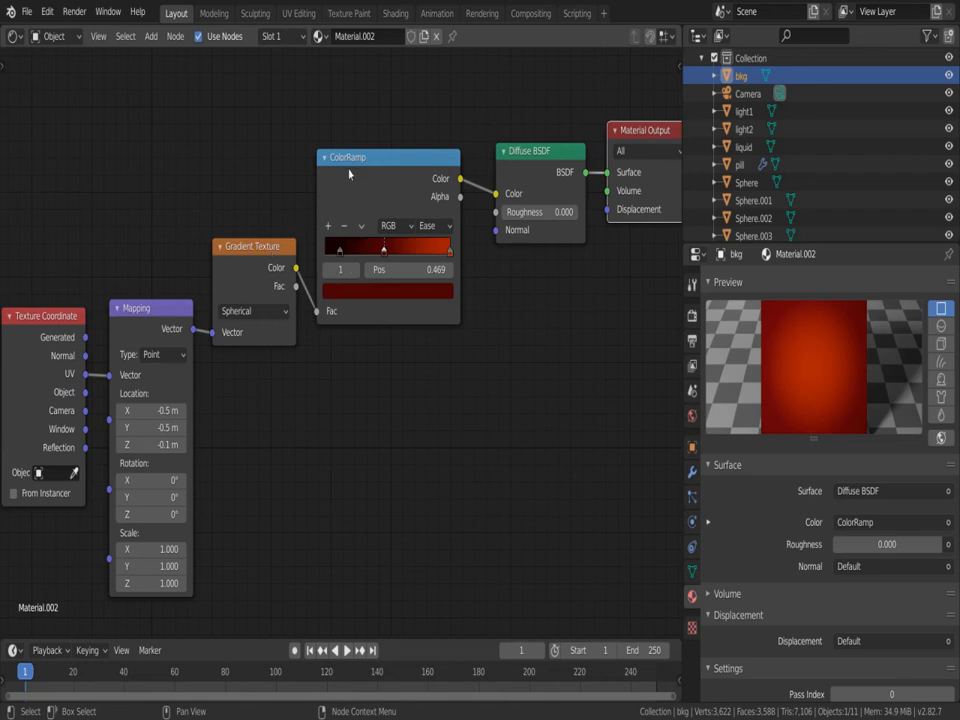
drag(349, 174, 339, 144)
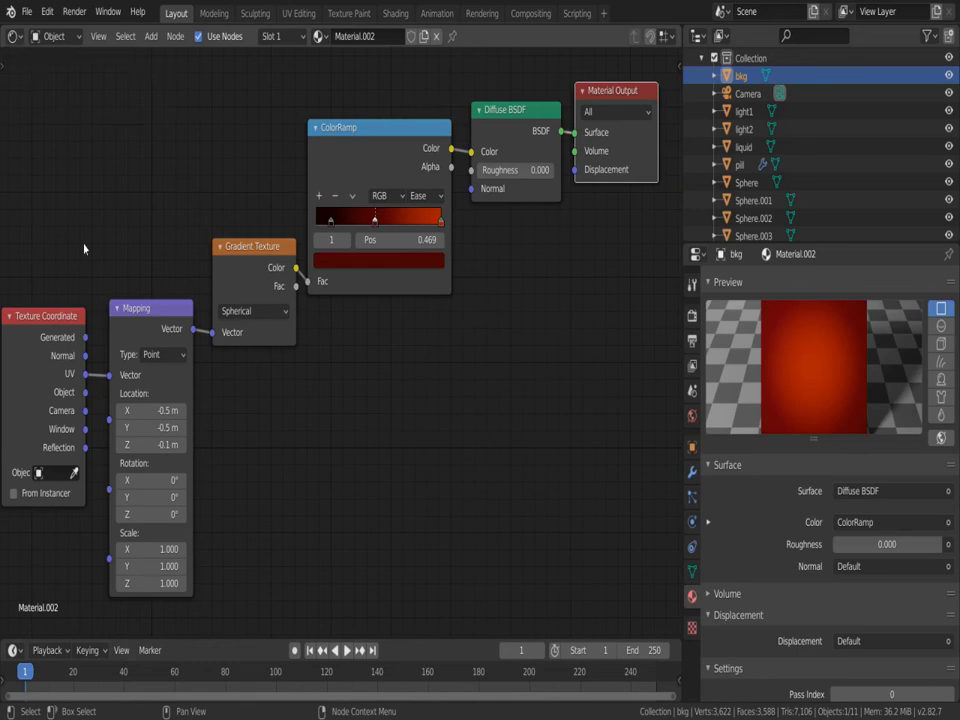
- Switch the shader node area to the 3D Viewport and minimise the ShareX window covering the timeline
click(15, 37)
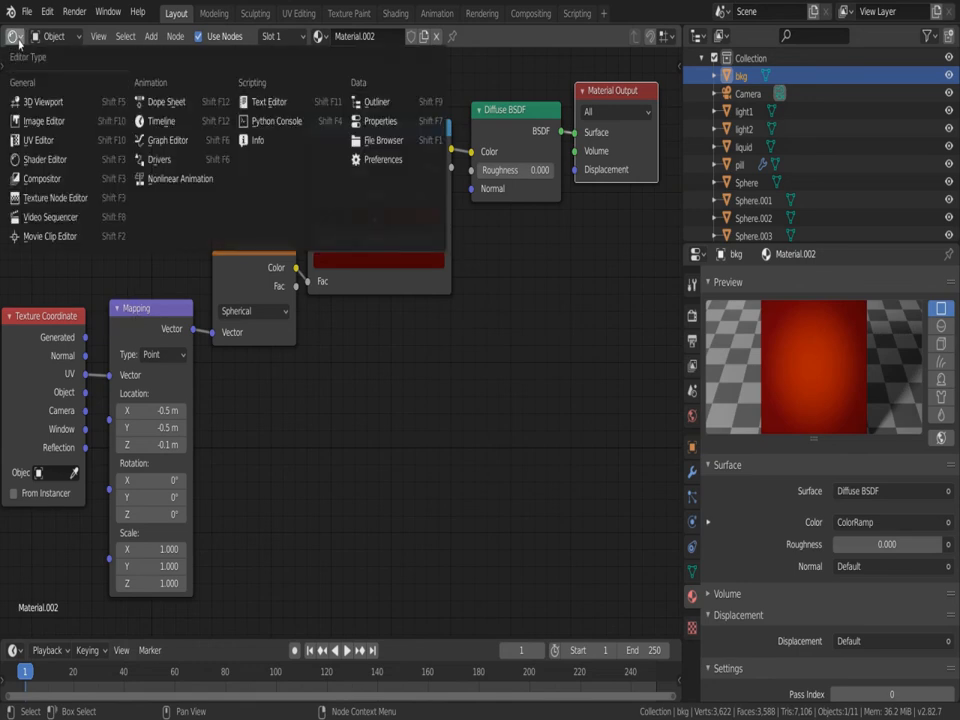
click(36, 103)
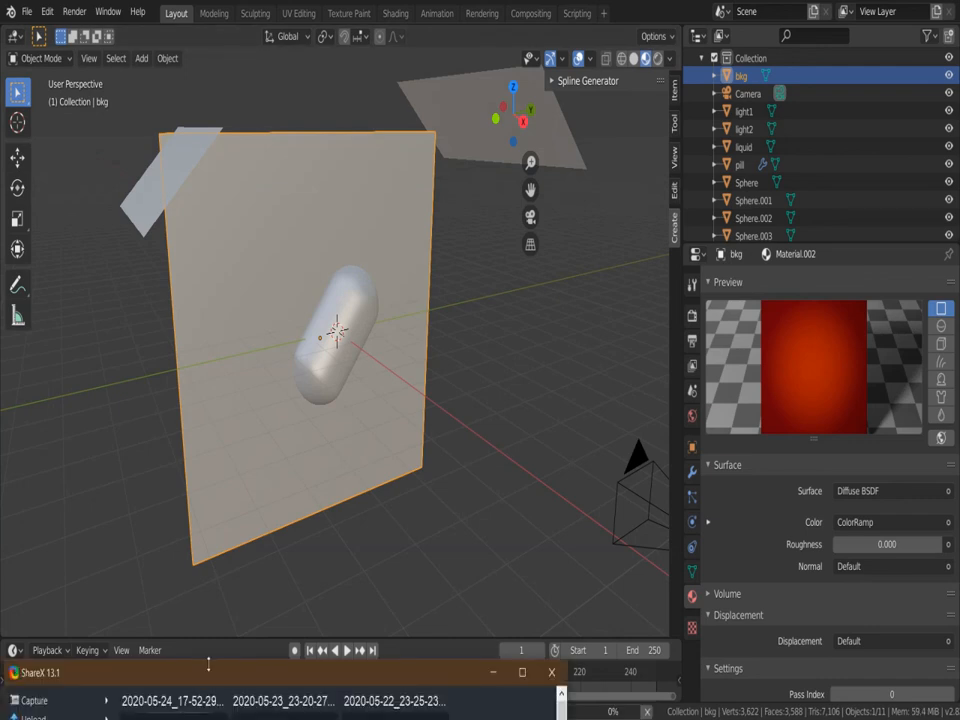
drag(208, 664, 279, 613)
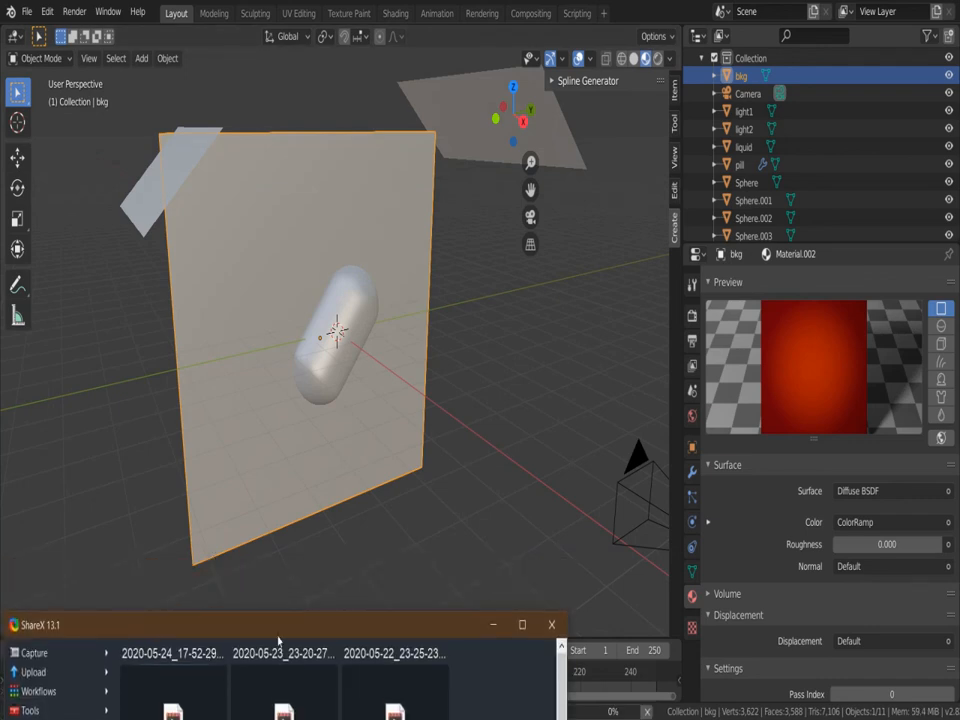
click(492, 627)
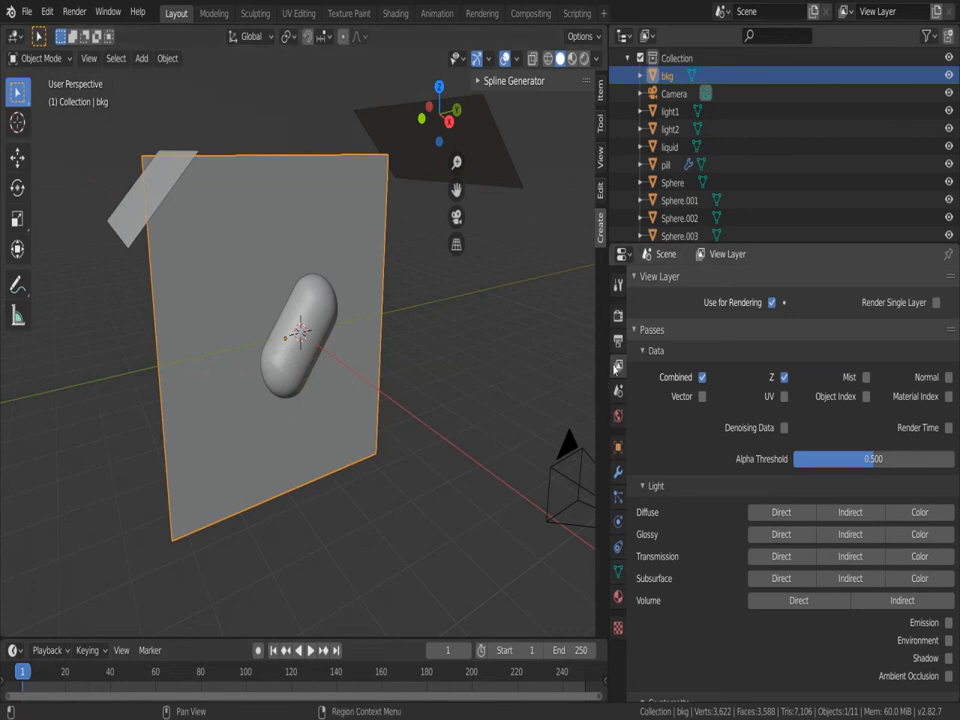
- Review the scene's output dimensions and file format settings, as well as the World surface settings
click(618, 341)
scroll(701, 375, up, 5)
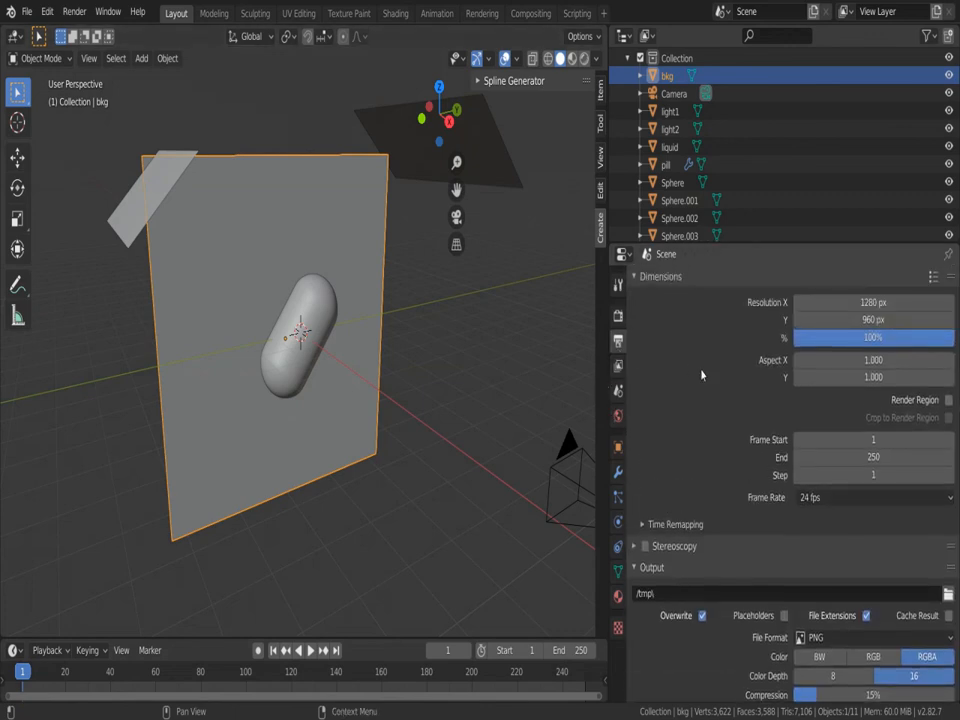
scroll(701, 375, down, 5)
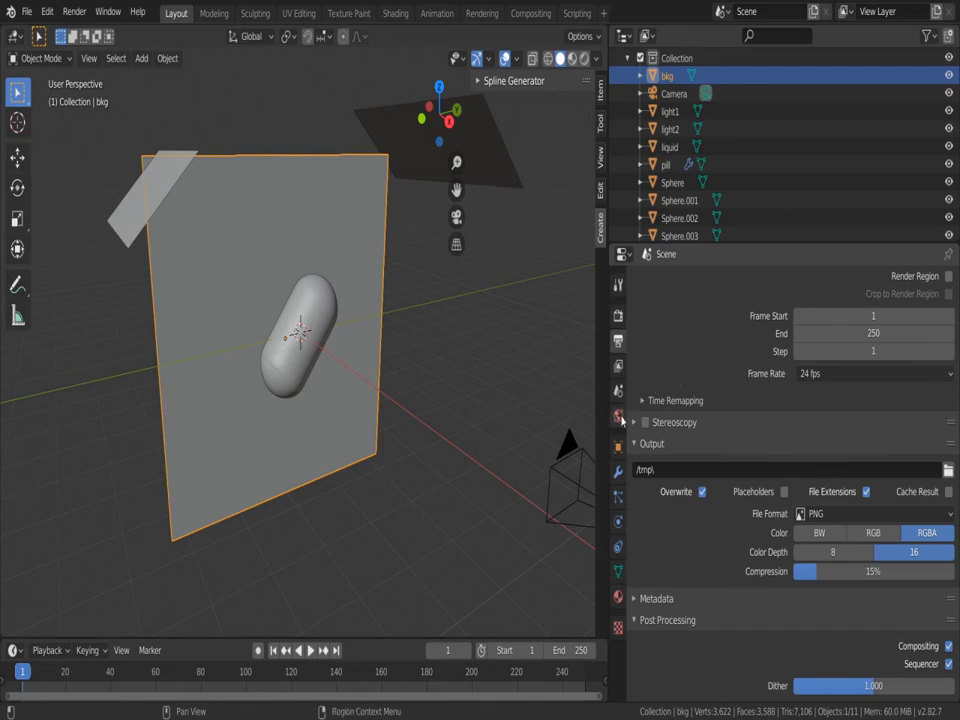
click(618, 416)
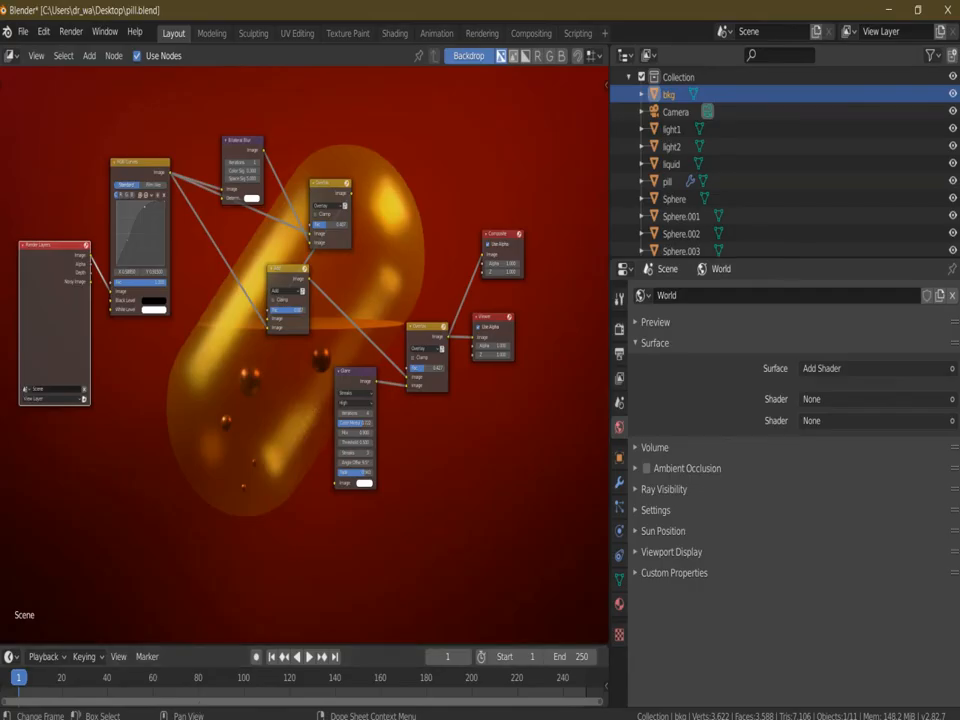
- Open the render result window and compare the View Layer image with the Composite image, ending on Composite
click(184, 718)
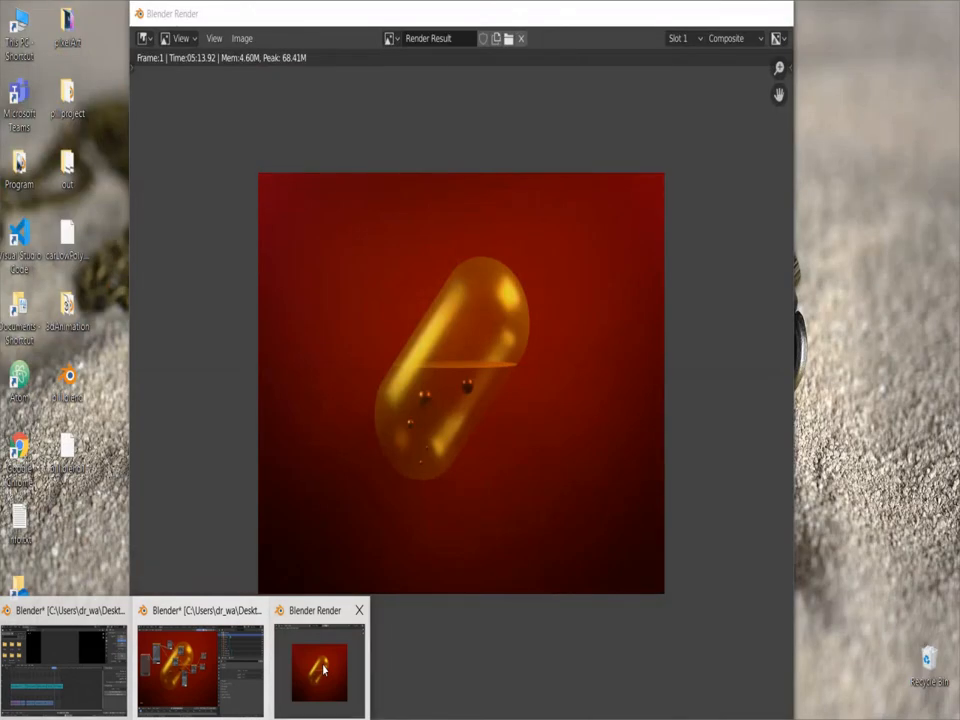
click(322, 668)
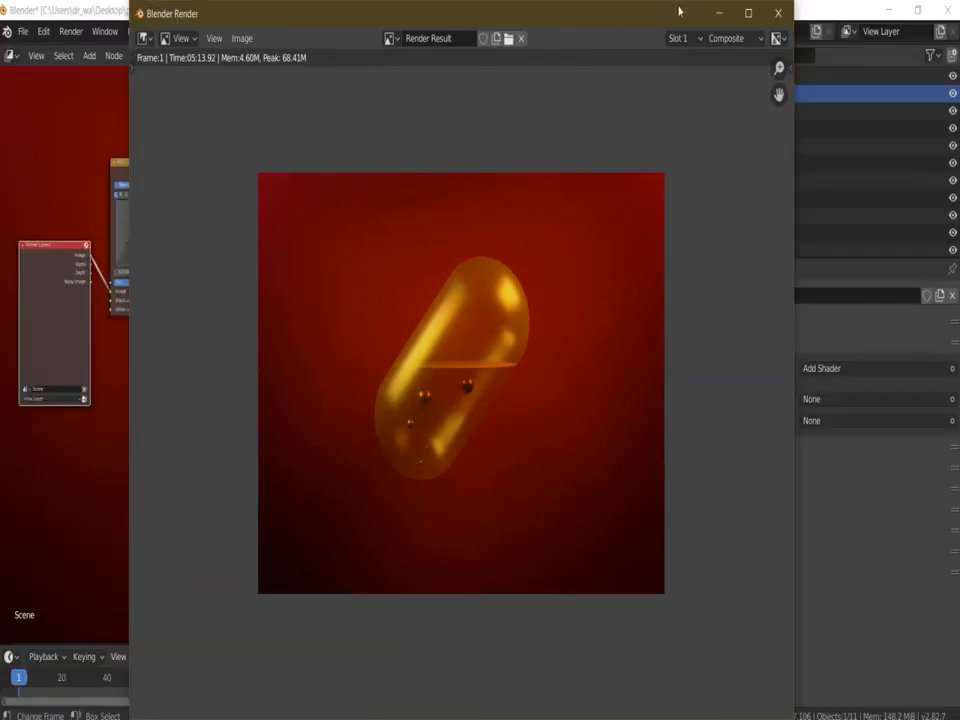
click(727, 38)
click(718, 82)
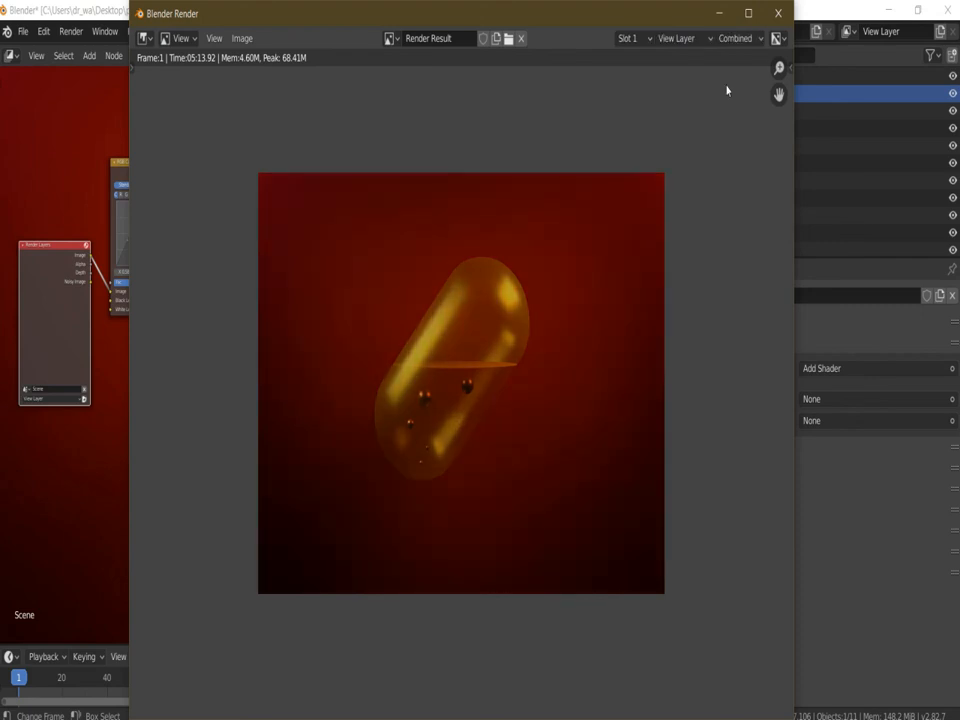
click(726, 38)
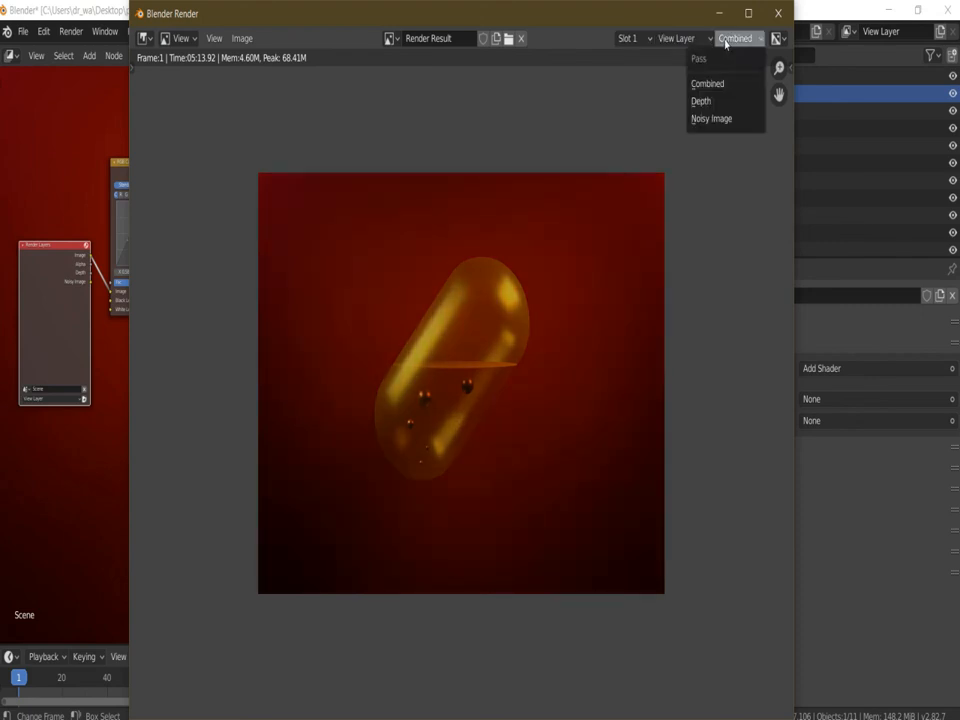
click(703, 39)
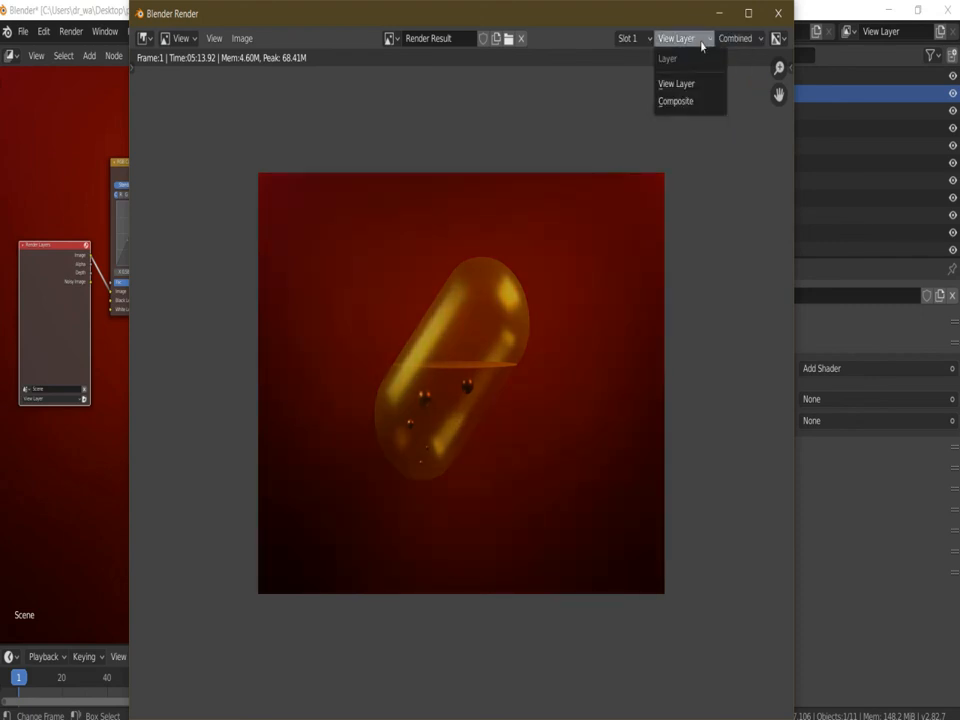
click(694, 102)
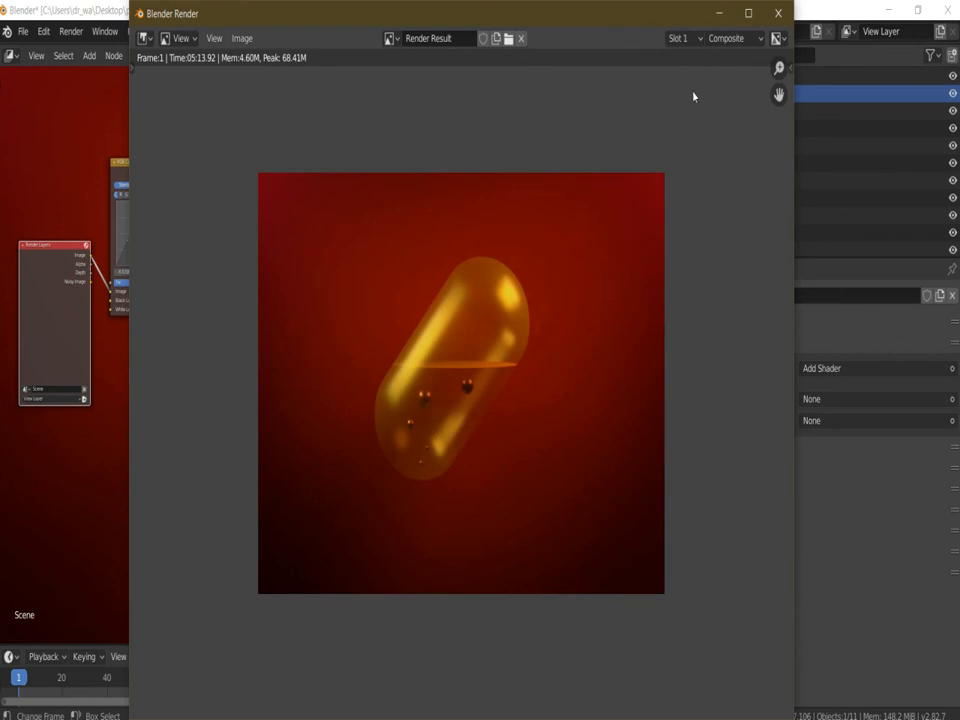
click(719, 13)
- Inspect the compositing node tree over the backdrop, from RGB Curves and Bilateral Blur through the mix and Glare nodes to the outputs
scroll(206, 201, up, 4)
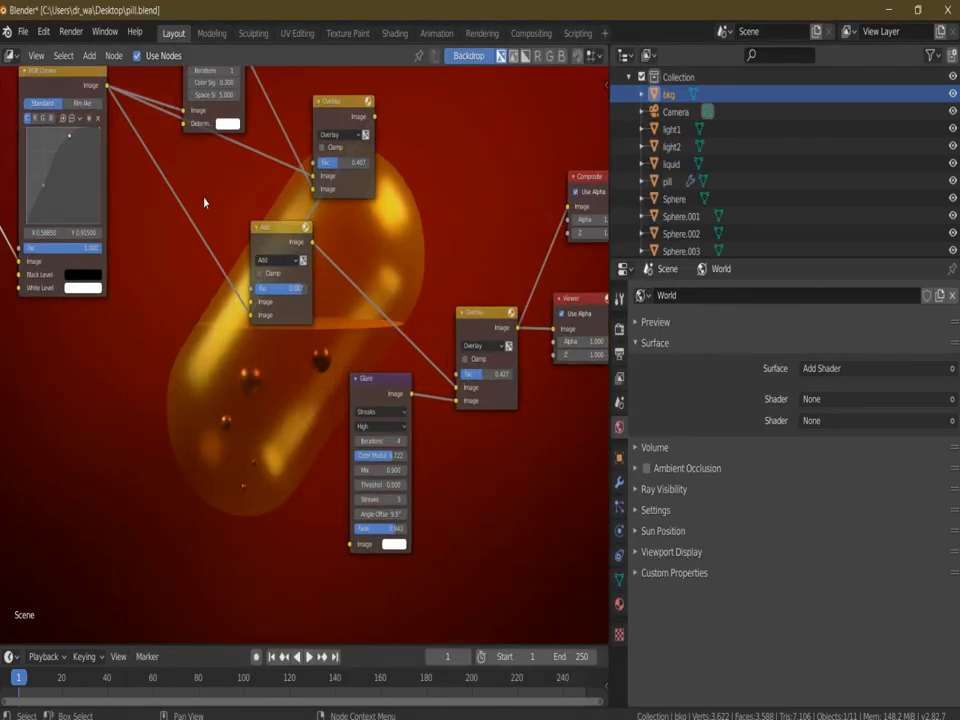
middle_drag(193, 294, 234, 383)
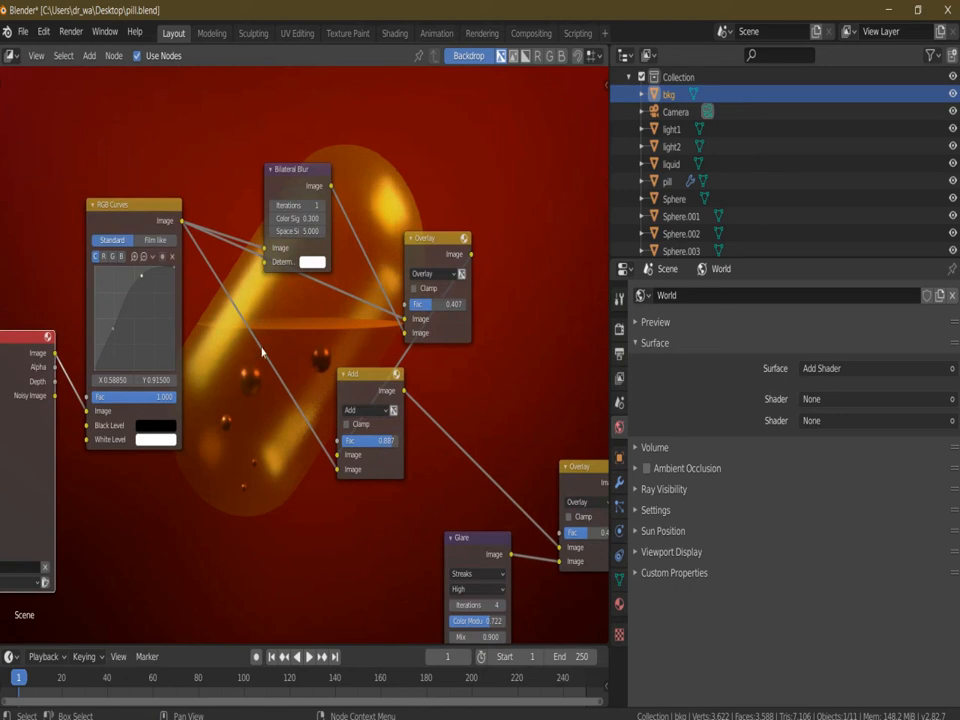
middle_drag(464, 413, 268, 268)
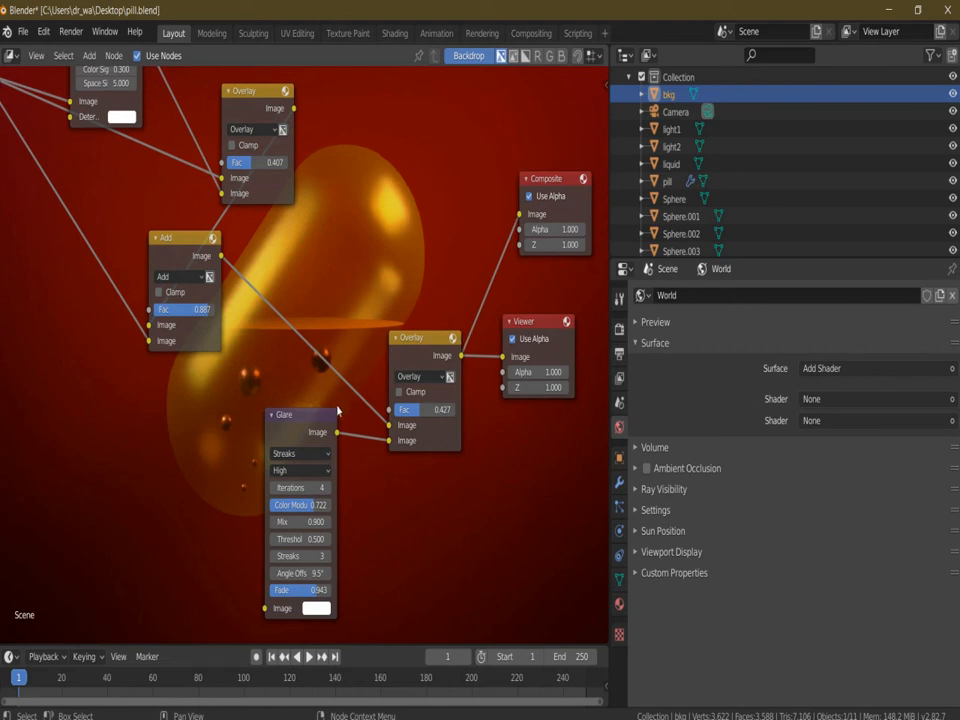
middle_drag(245, 381, 443, 413)
scroll(443, 413, down, 3)
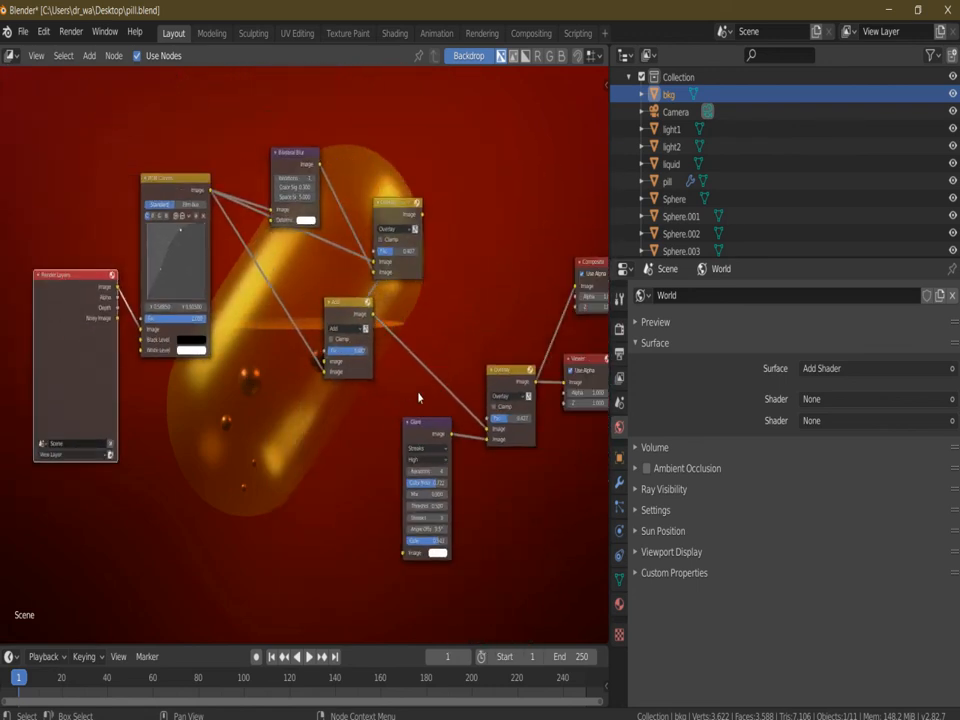
- Bring up the render result window again and examine the Composite image of the pill up close
middle_drag(376, 389, 352, 391)
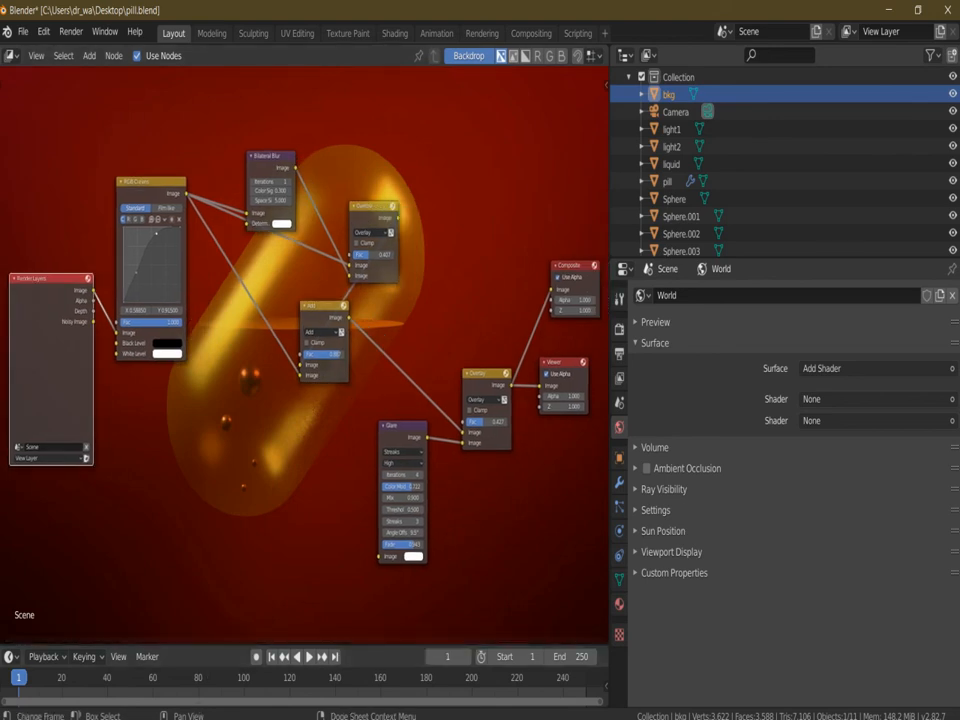
click(333, 665)
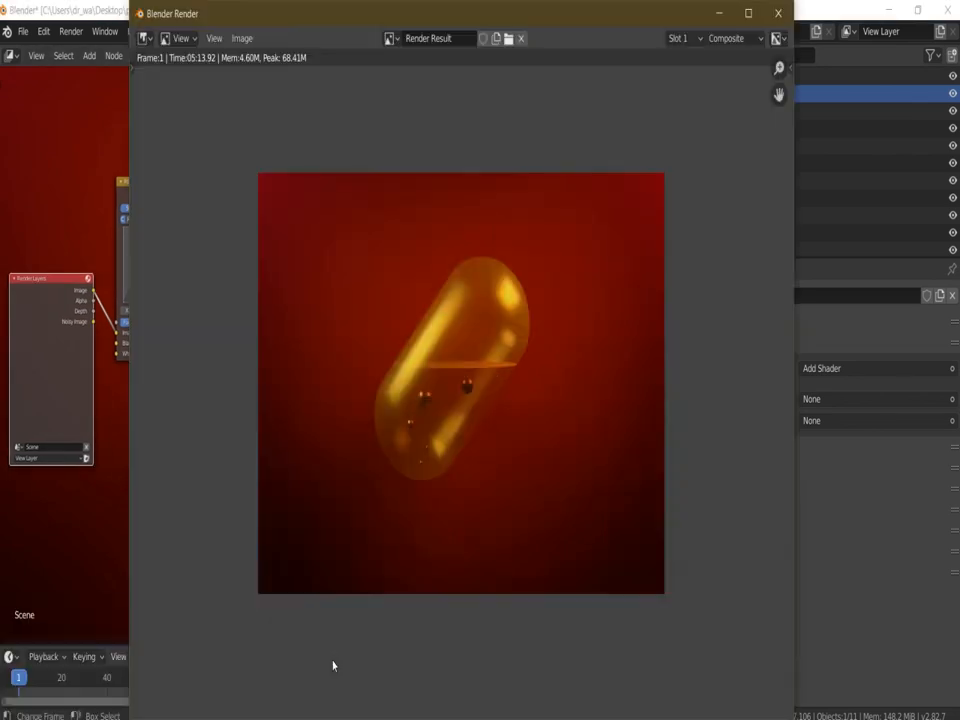
scroll(499, 261, up, 2)
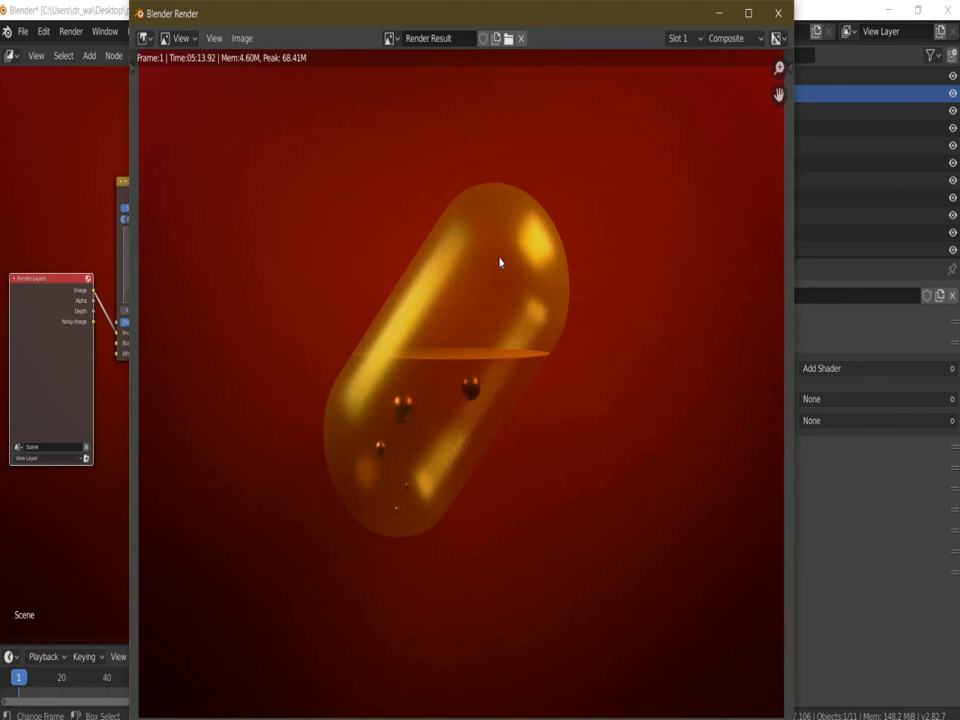
scroll(500, 262, down, 1)
scroll(500, 262, up, 1)
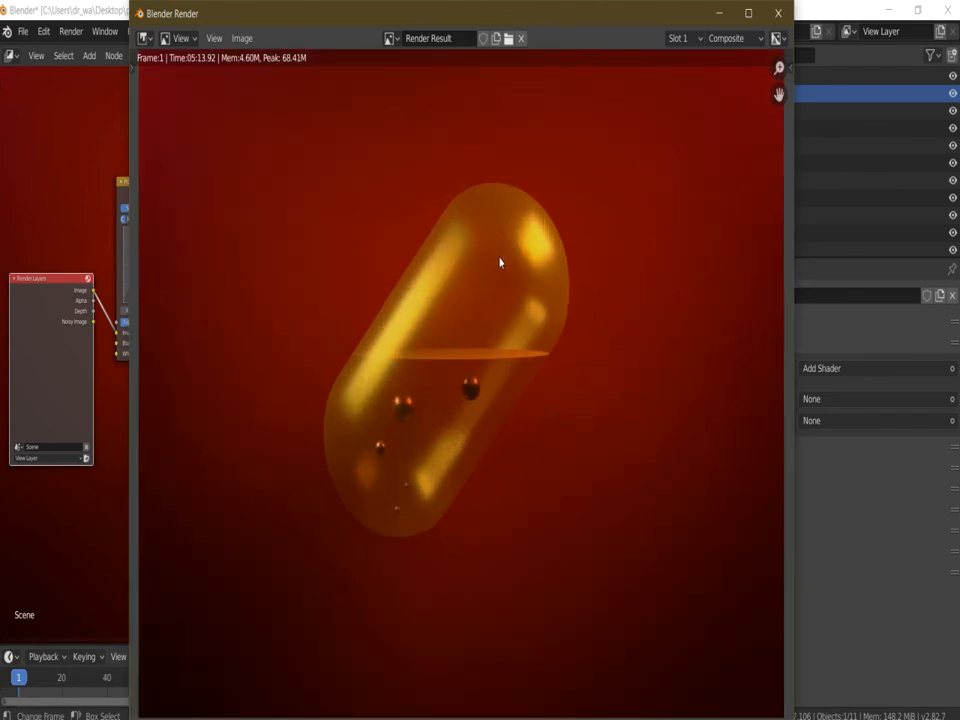
- Switch the render result from Composite to the View Layer and display its Noisy Image pass
click(722, 38)
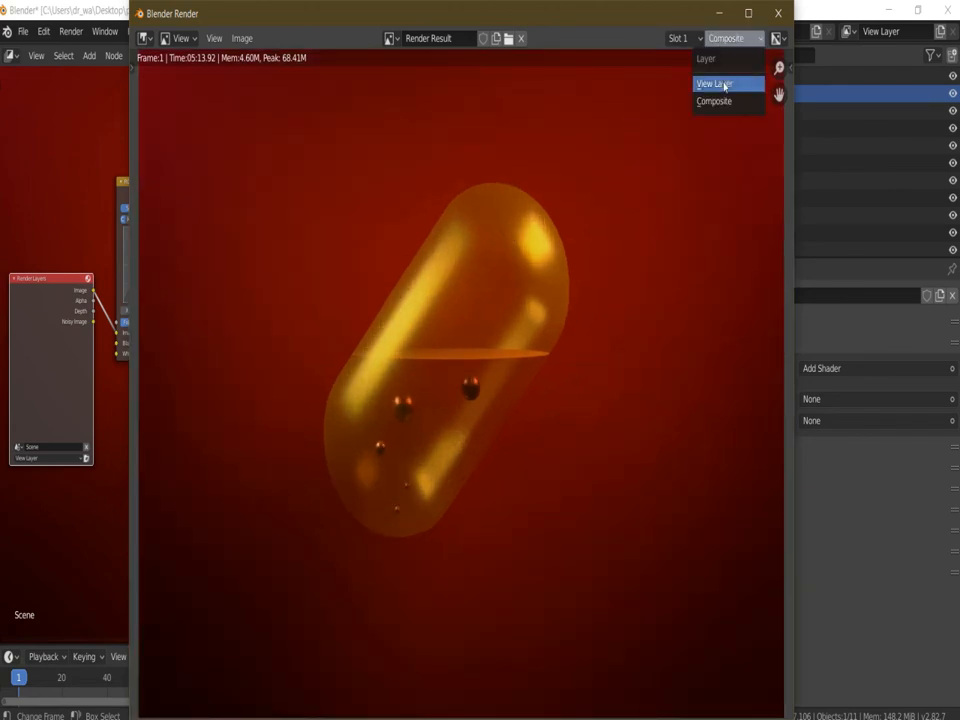
click(724, 86)
click(727, 42)
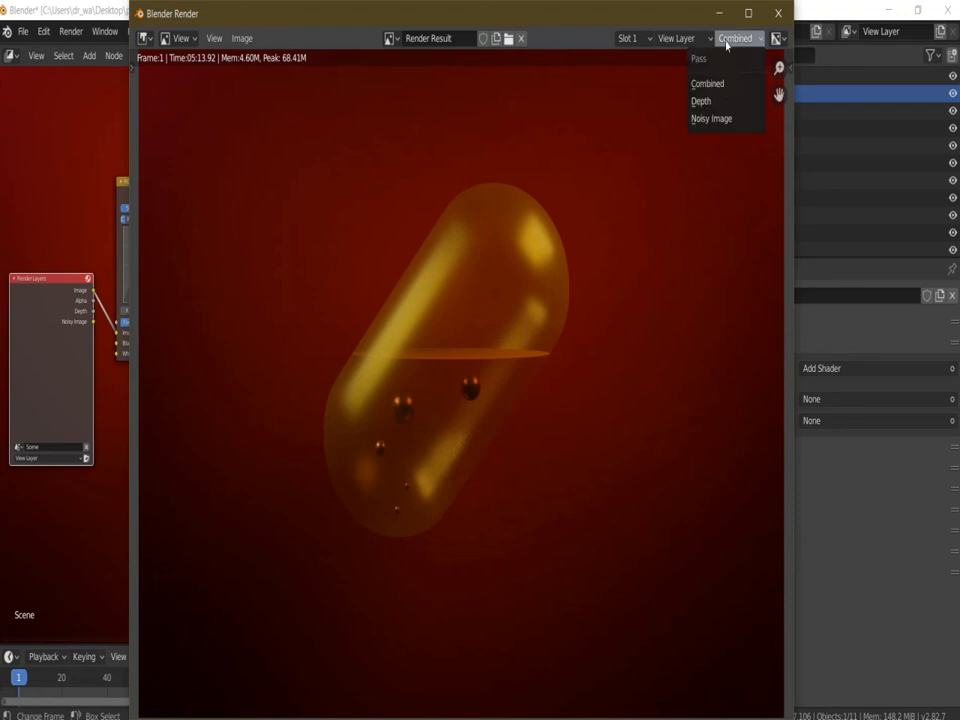
click(714, 119)
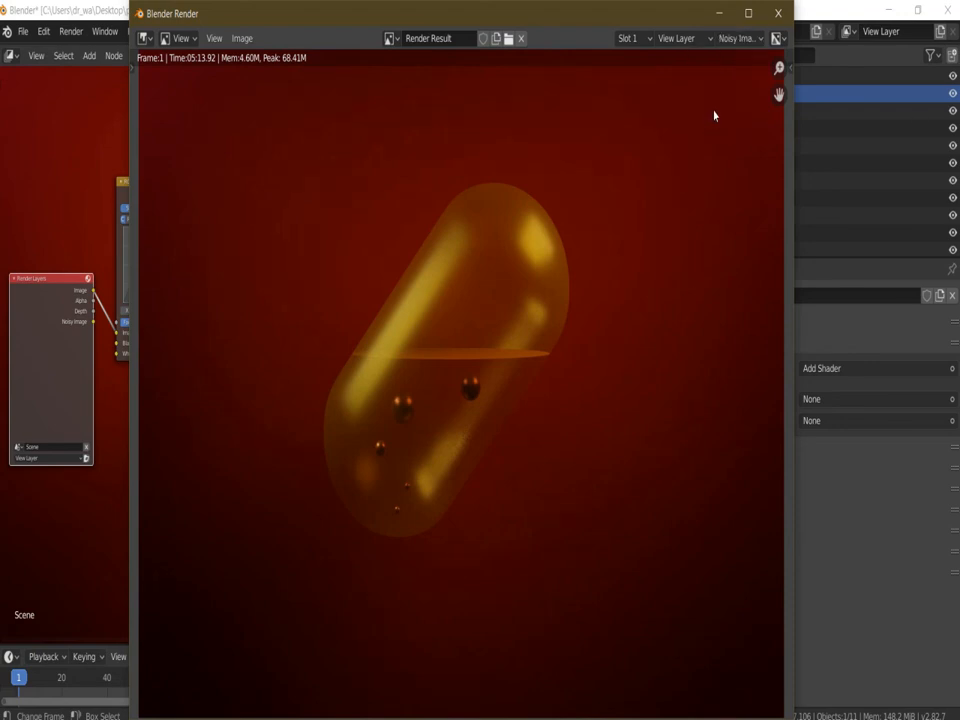